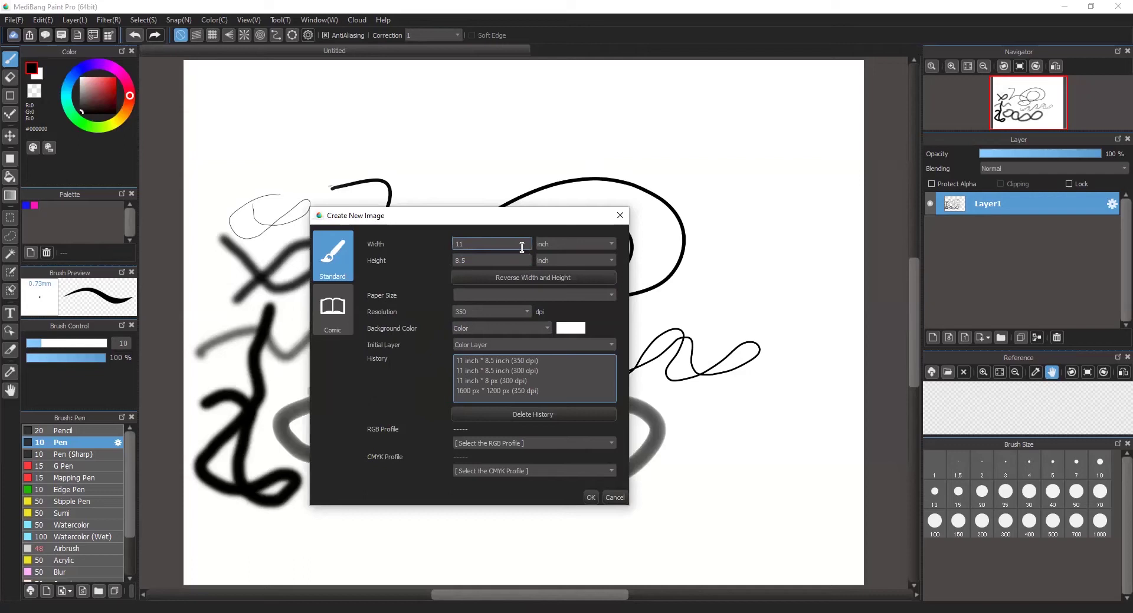
- Set the new image's size to 11 × 8.5 inches and its resolution to 350 dpi
left_click(581, 243)
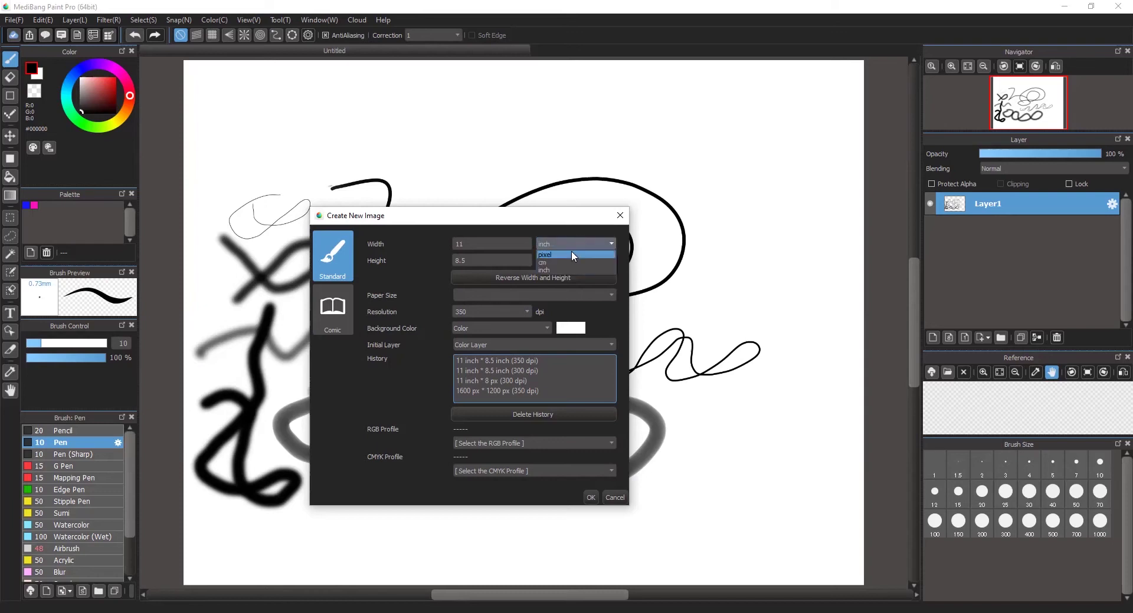
left_click(567, 269)
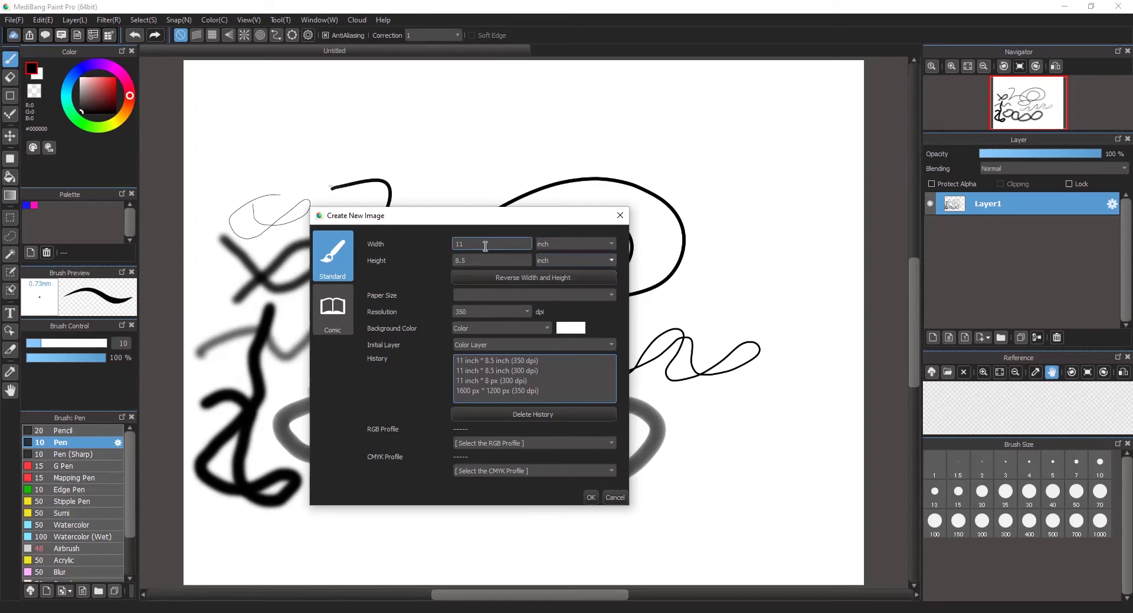
left_click(485, 278)
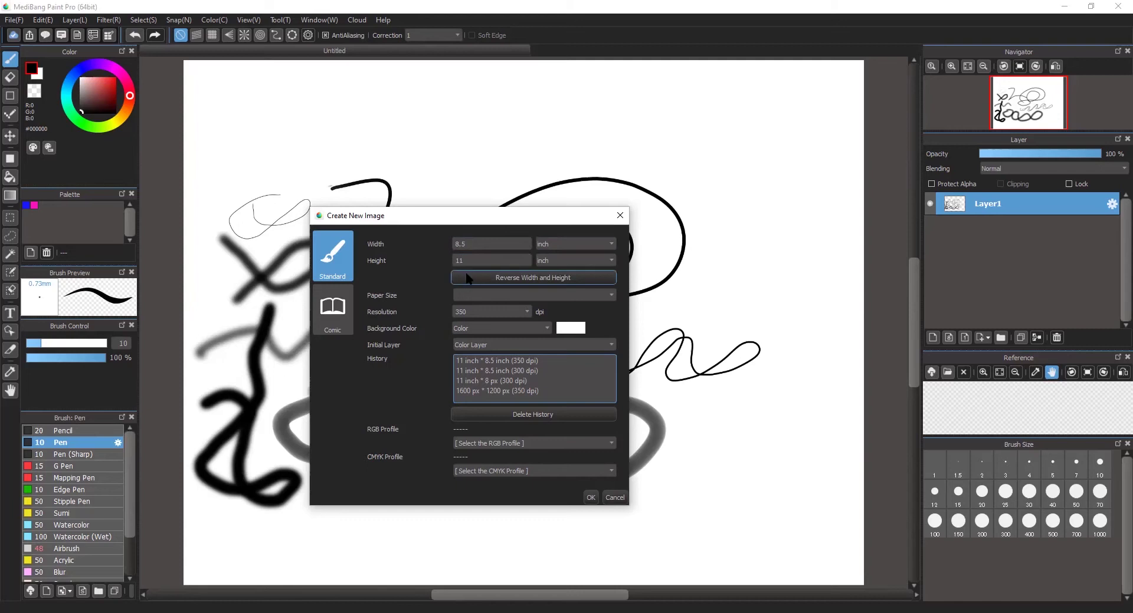
left_click(483, 243)
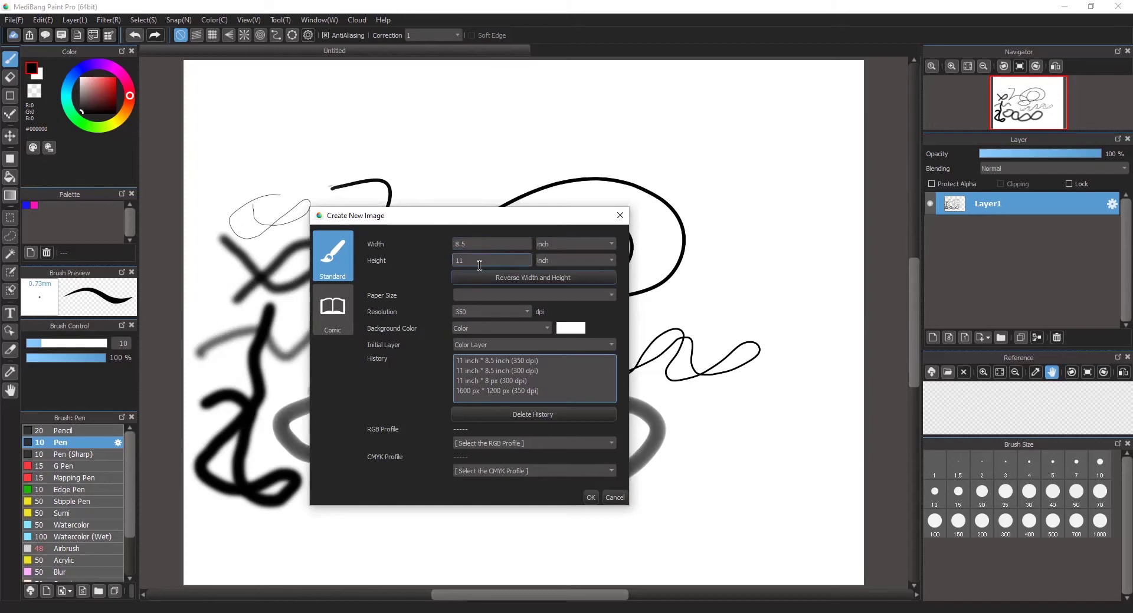
left_click(483, 278)
left_click(483, 261)
left_click(480, 311)
left_click(525, 311)
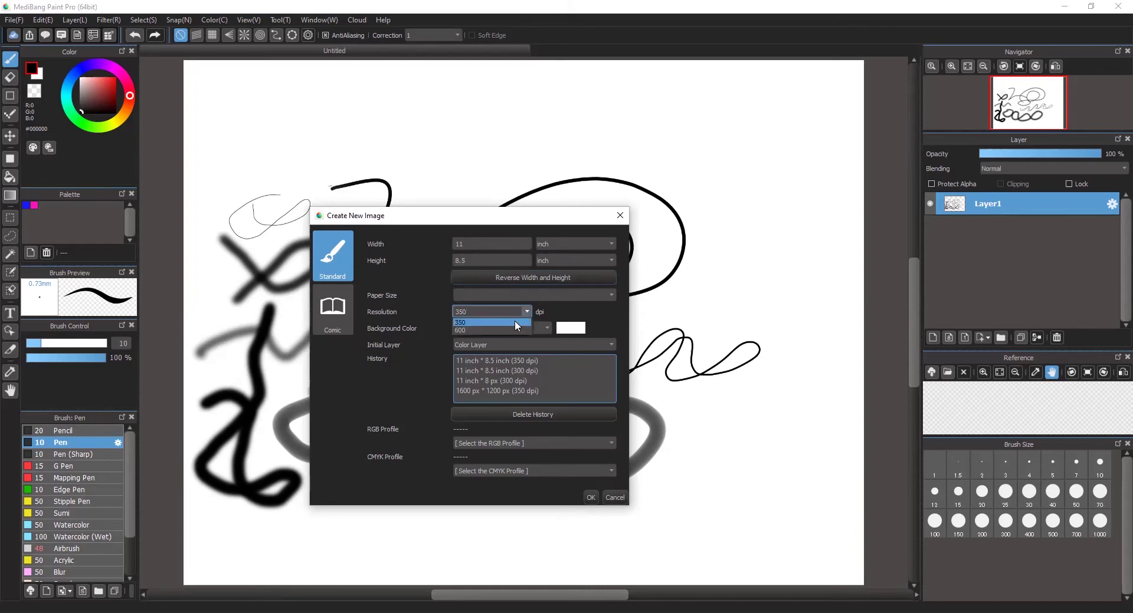
left_click(510, 324)
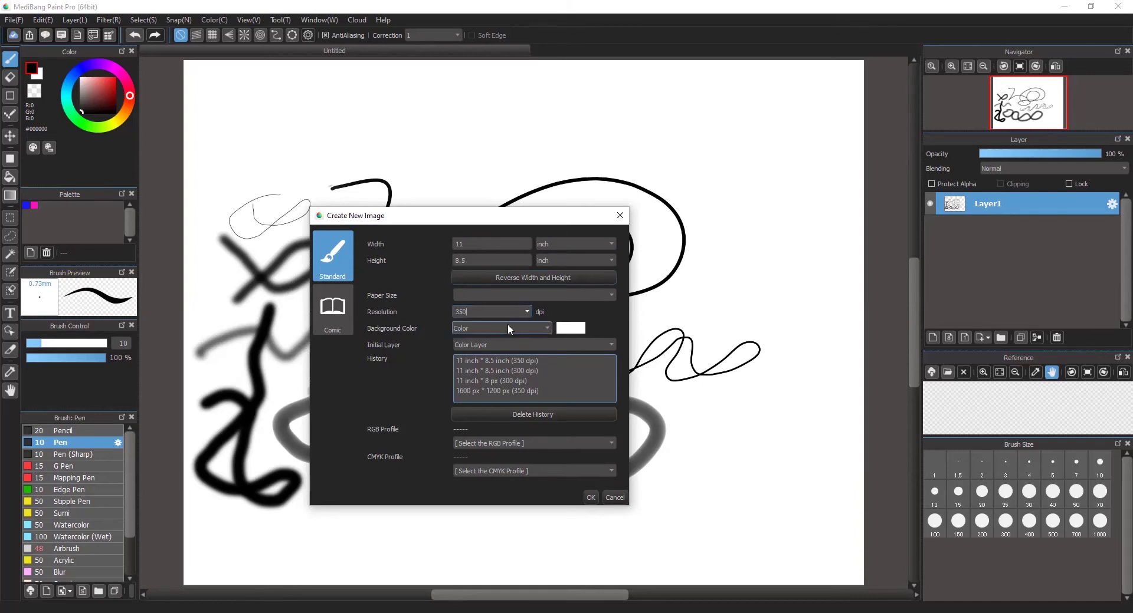
- Set the background color option to Color with white and create the new image
left_click(505, 327)
left_click(500, 338)
left_click(505, 327)
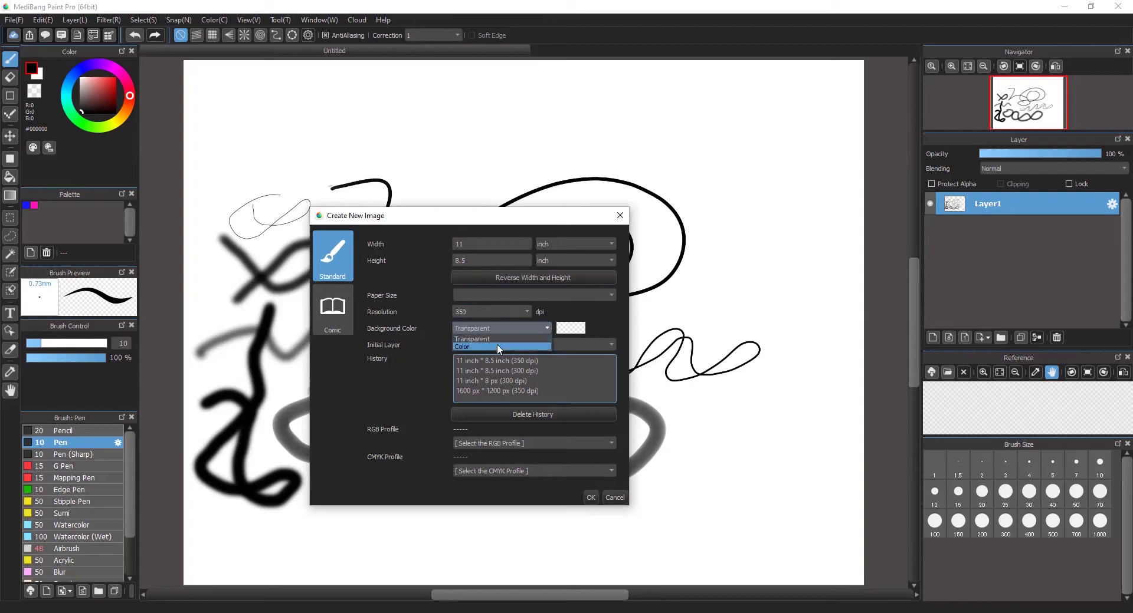
left_click(497, 346)
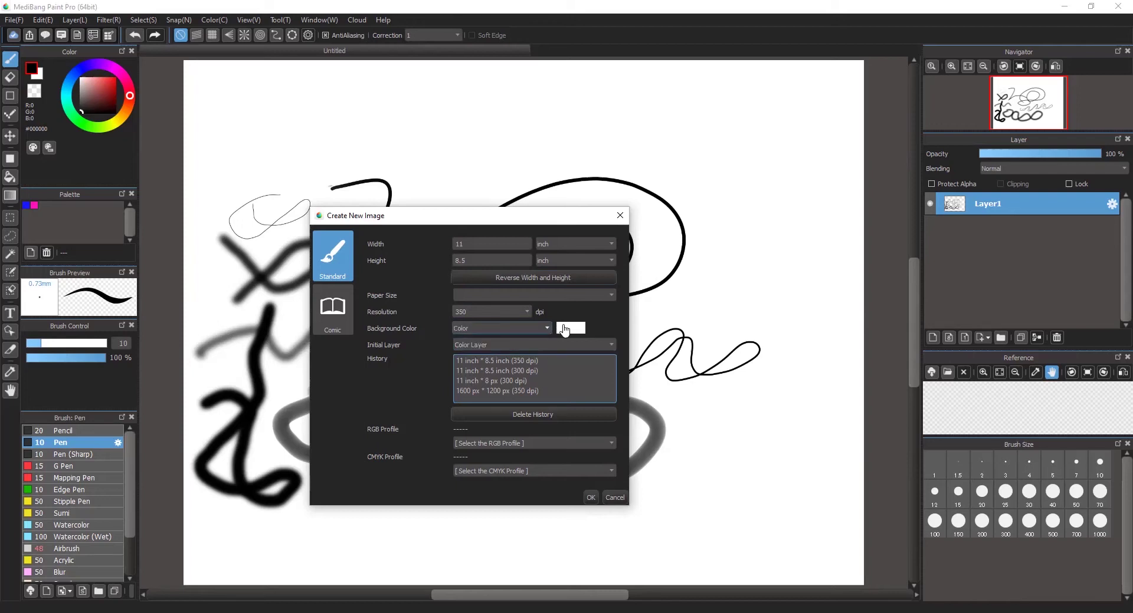
left_click(558, 328)
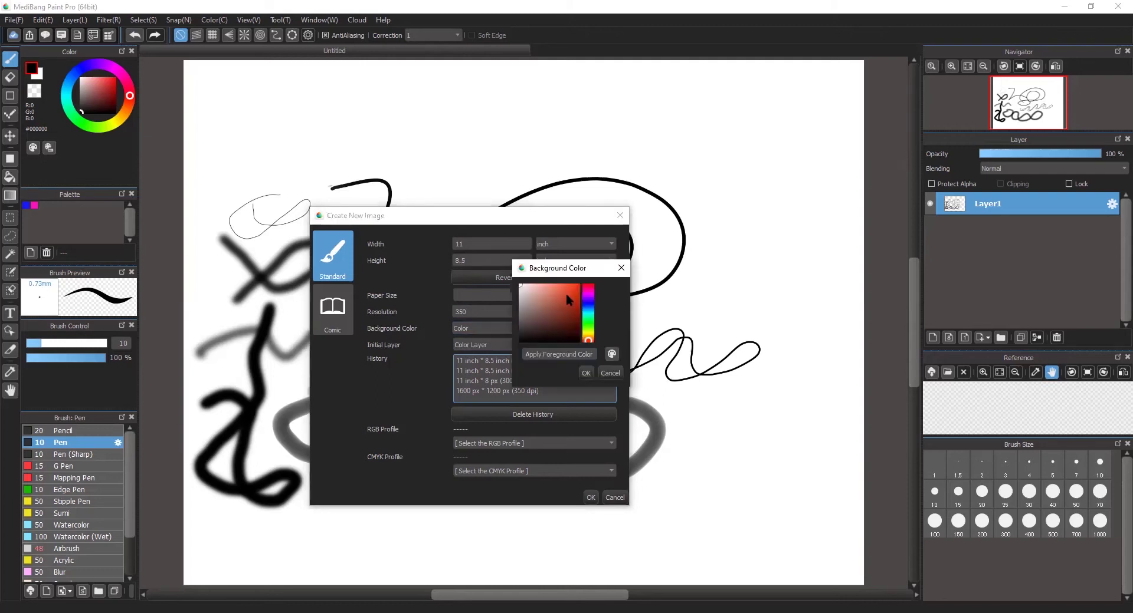
left_click(621, 268)
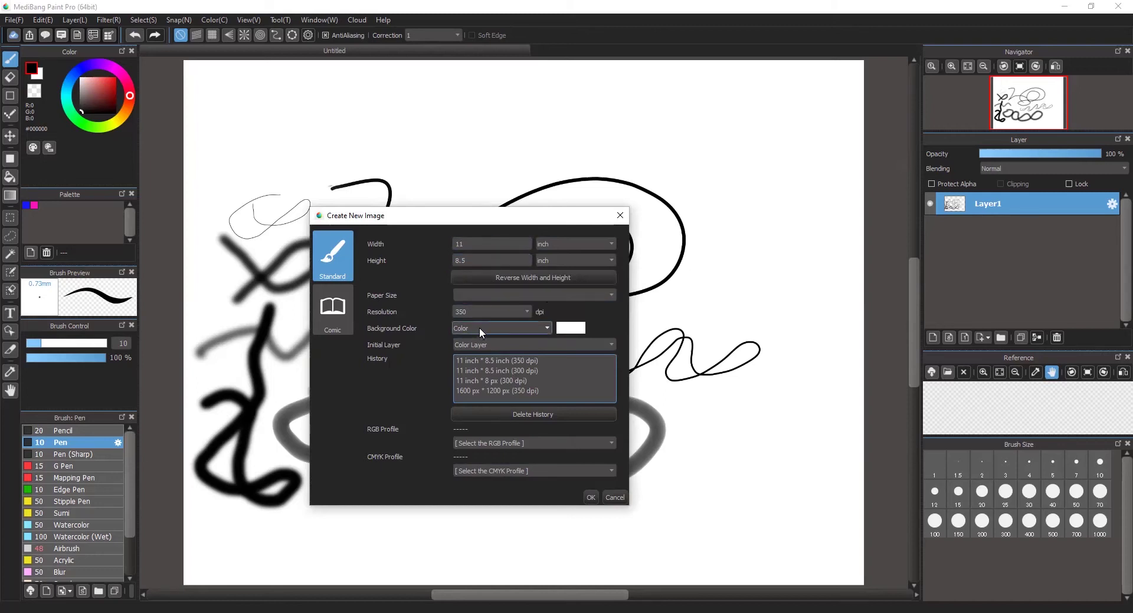
left_click(590, 497)
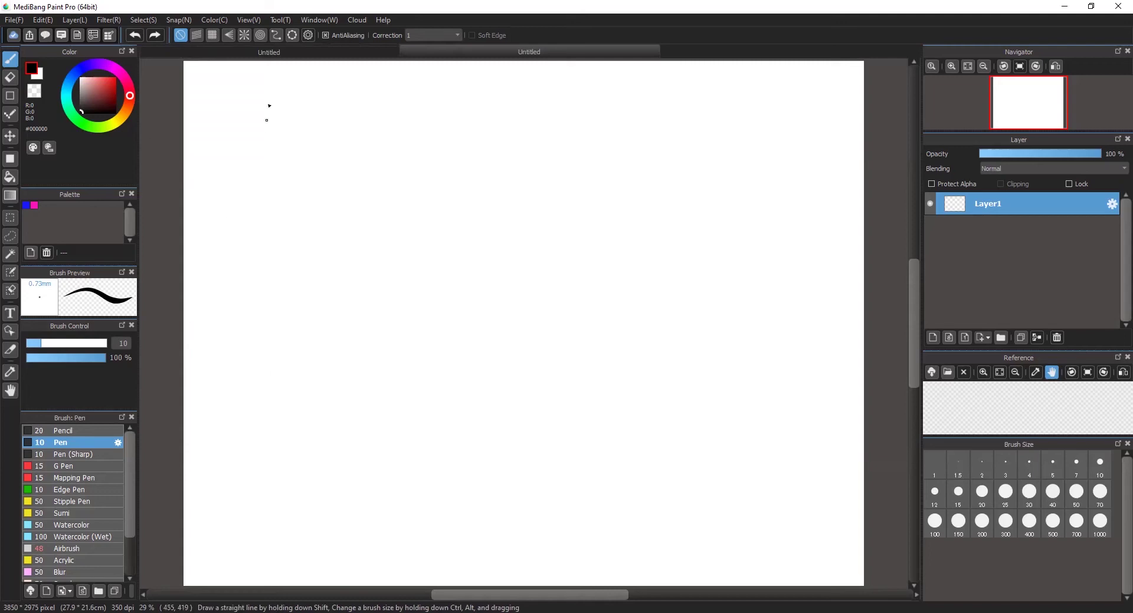
- Close the Color, Palette, Brush Preview, Brush Control and Brush panels
left_click(131, 52)
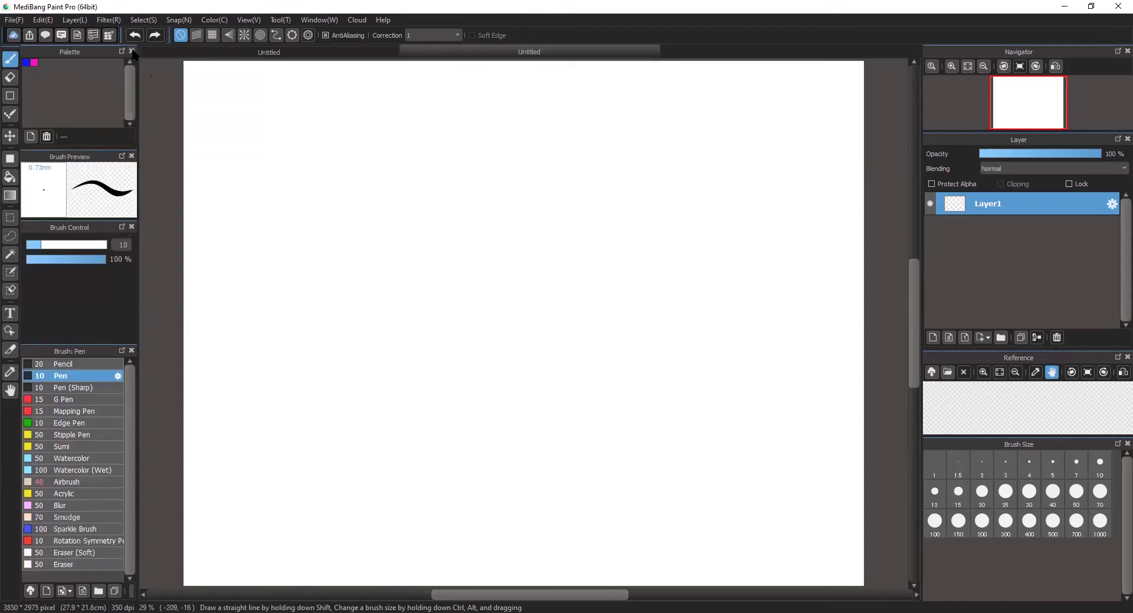
left_click(132, 51)
left_click(130, 51)
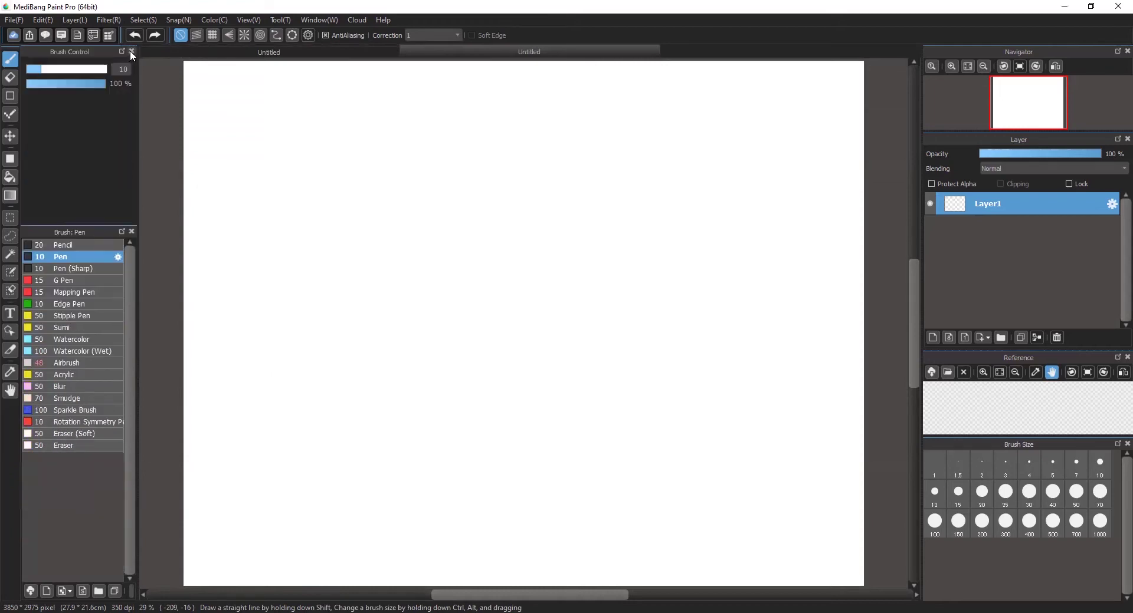
left_click(131, 51)
left_click(131, 51)
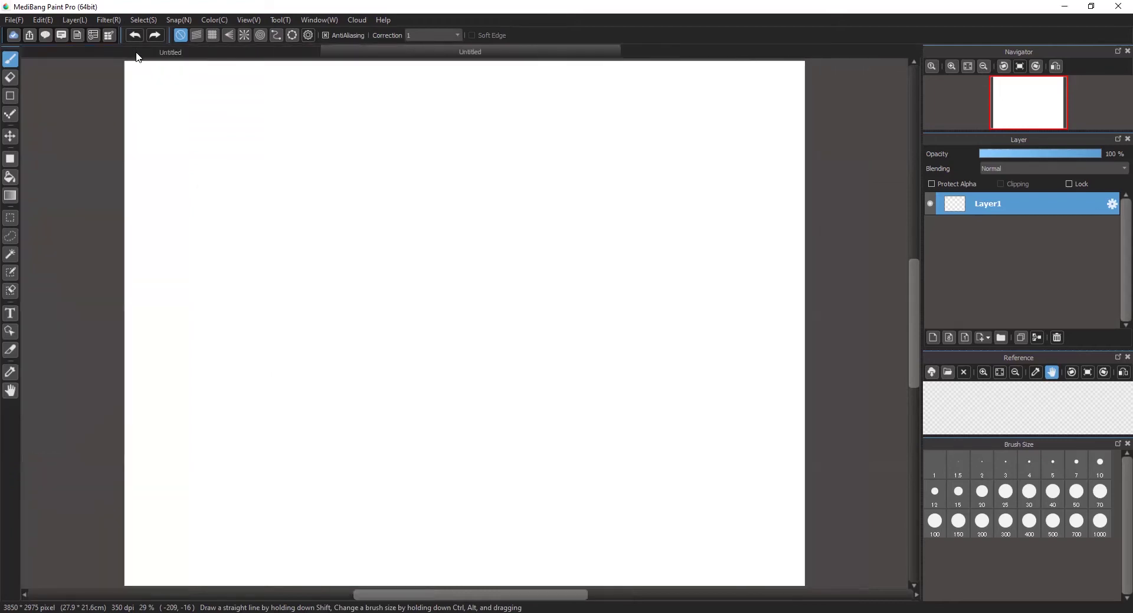
- Close the Navigator, Layer, Reference and Brush Size panels and detach the tool bar so it floats over the canvas
left_click(1126, 51)
left_click(1127, 51)
left_click(1127, 50)
left_click(1126, 51)
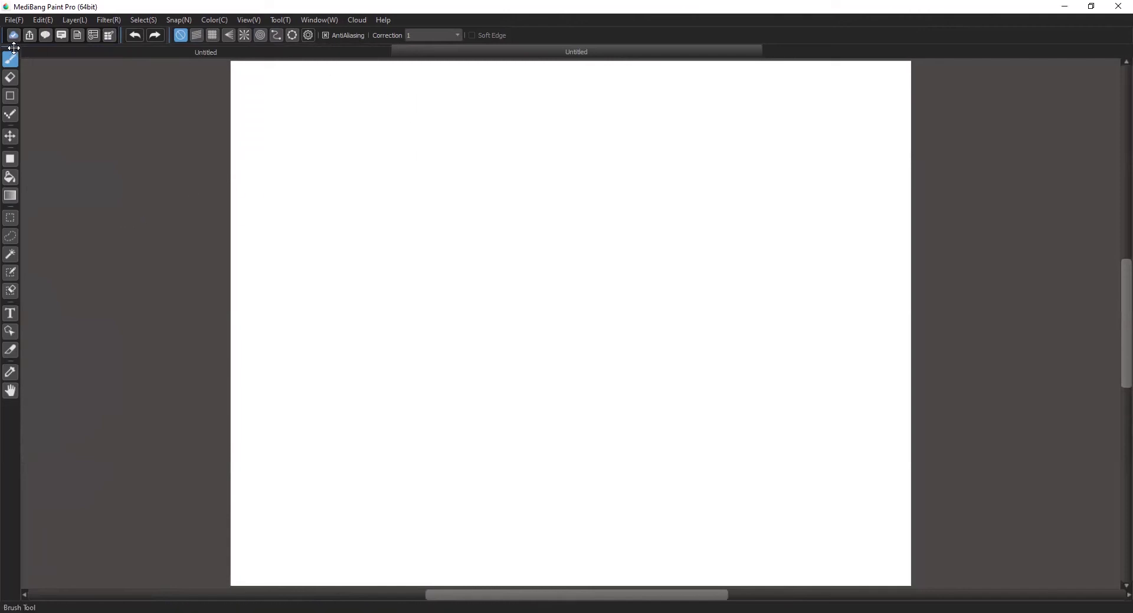
left_click_drag(10, 53, 306, 230)
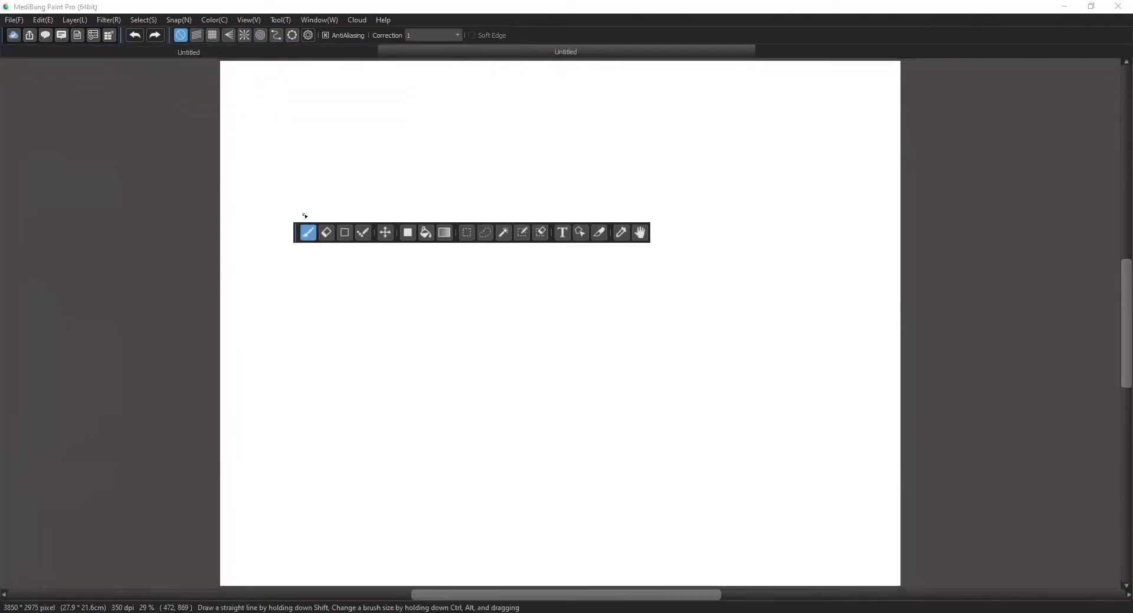
- Initialize the window positions to restore the default workspace layout, and maximize the program window
left_click(322, 21)
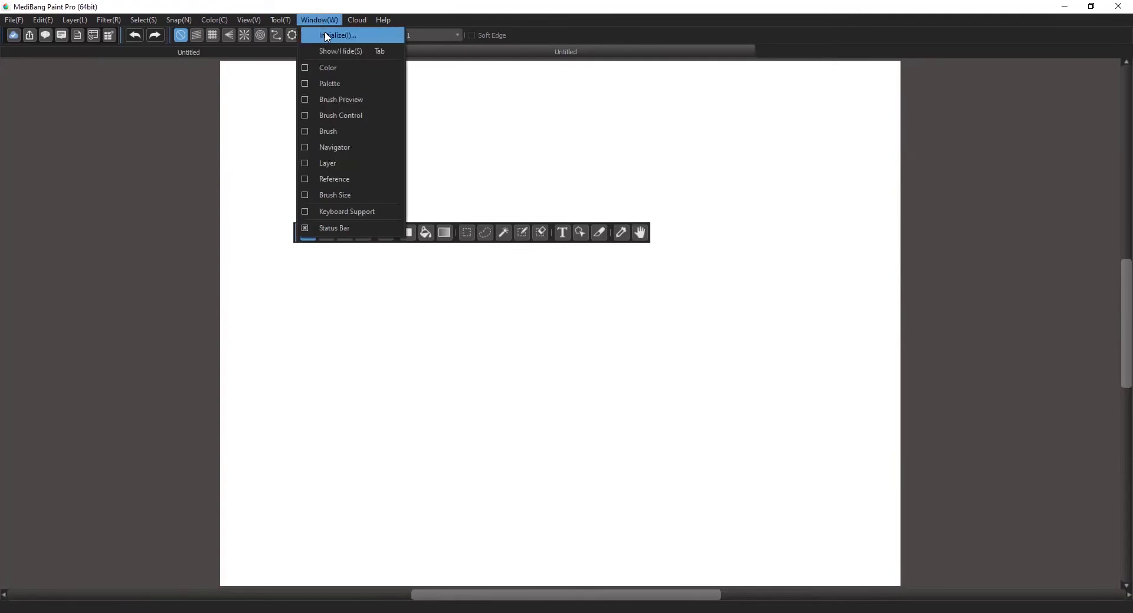
left_click(327, 36)
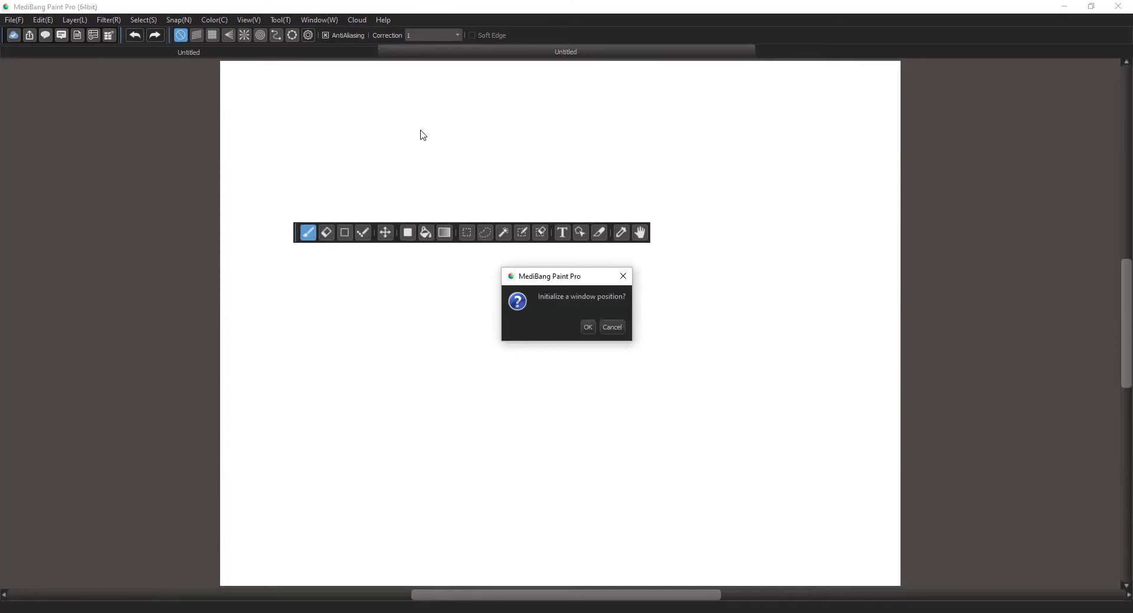
key("Return")
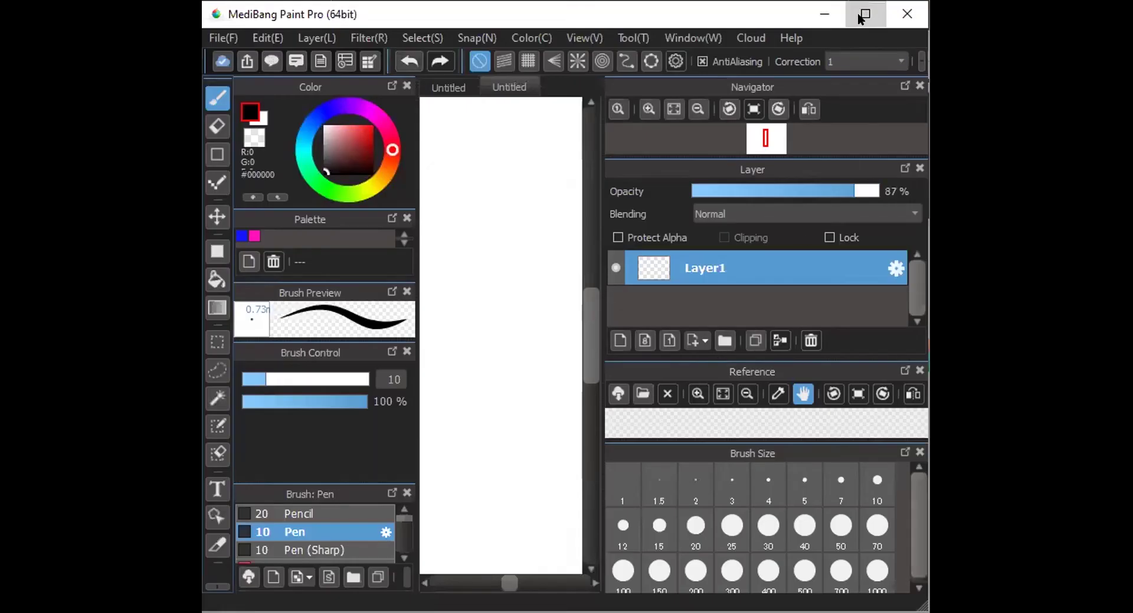
left_click(861, 12)
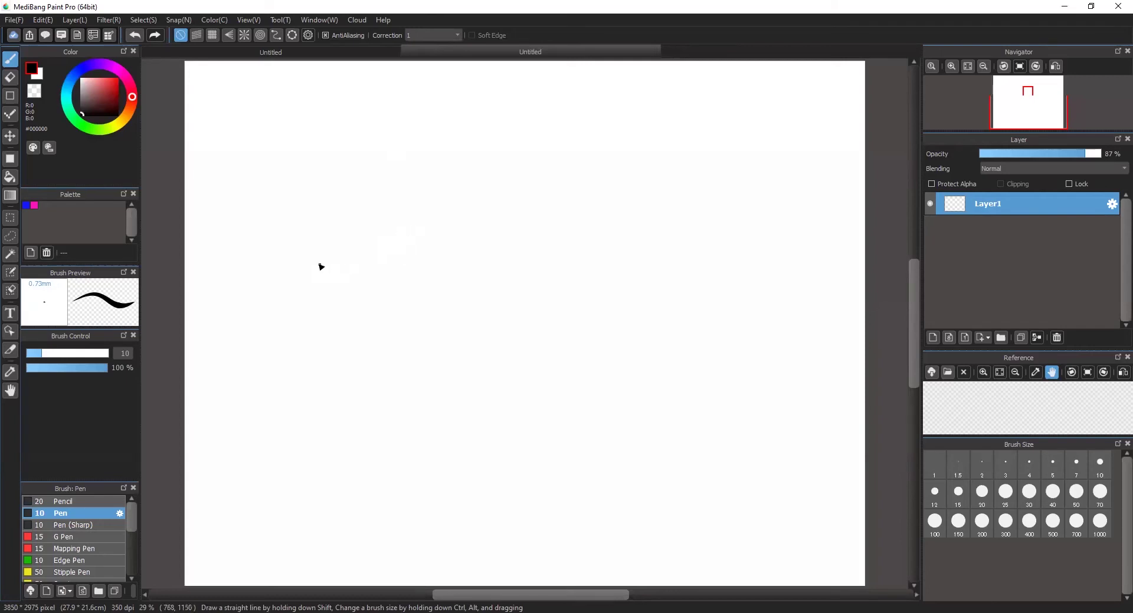
left_click(312, 20)
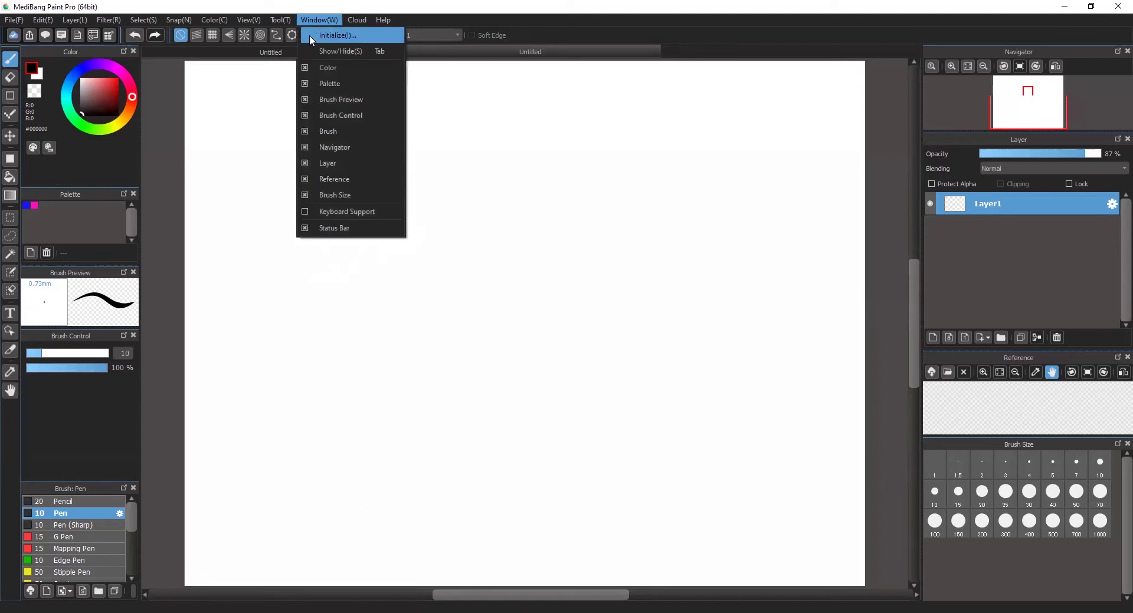
left_click(382, 12)
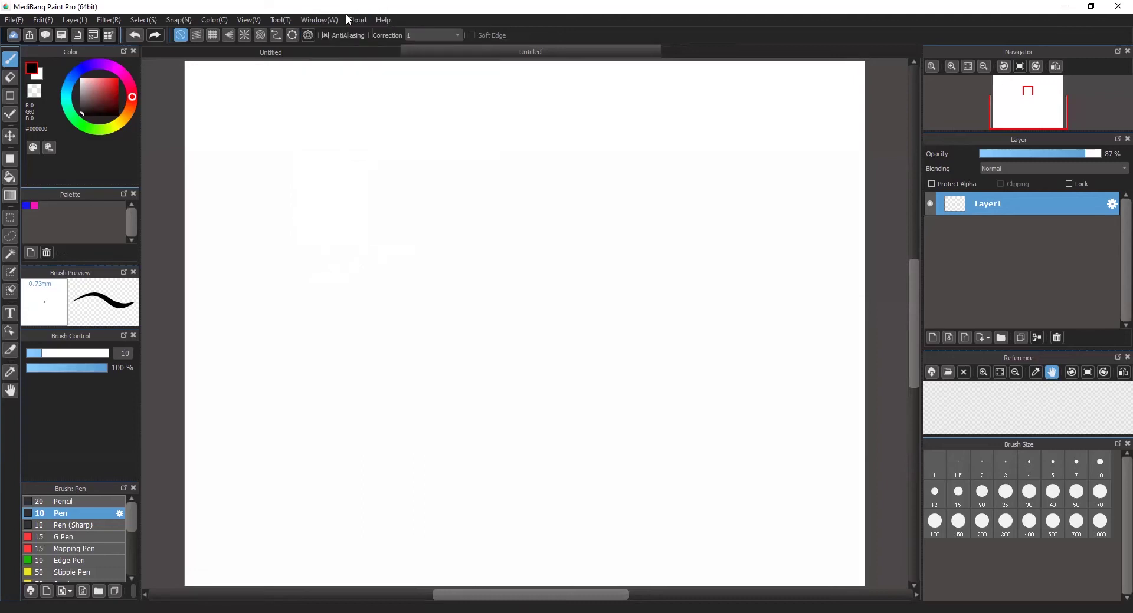
left_click(316, 20)
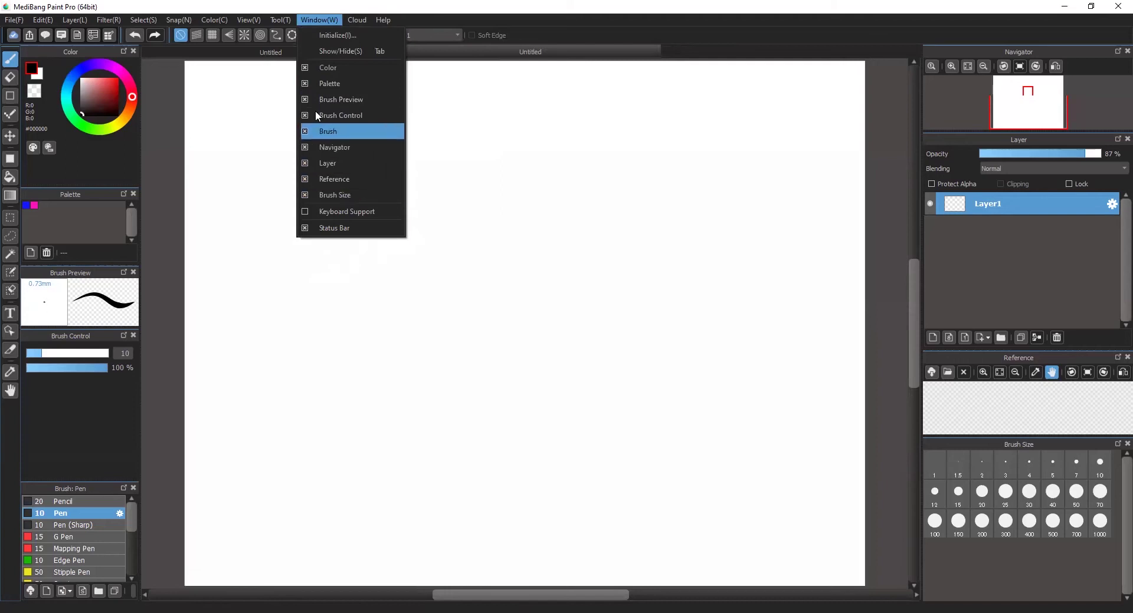
left_click(312, 20)
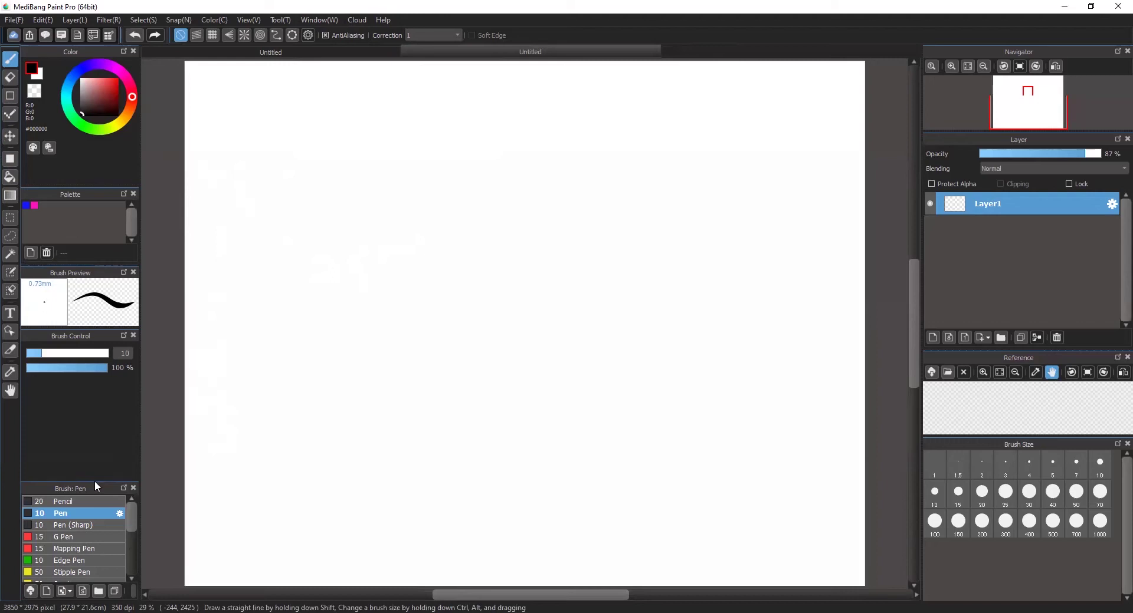
- Enlarge the Brush panel to show more brushes and draw a wavy line on the canvas with the size 10 Pen
left_click_drag(95, 481, 96, 422)
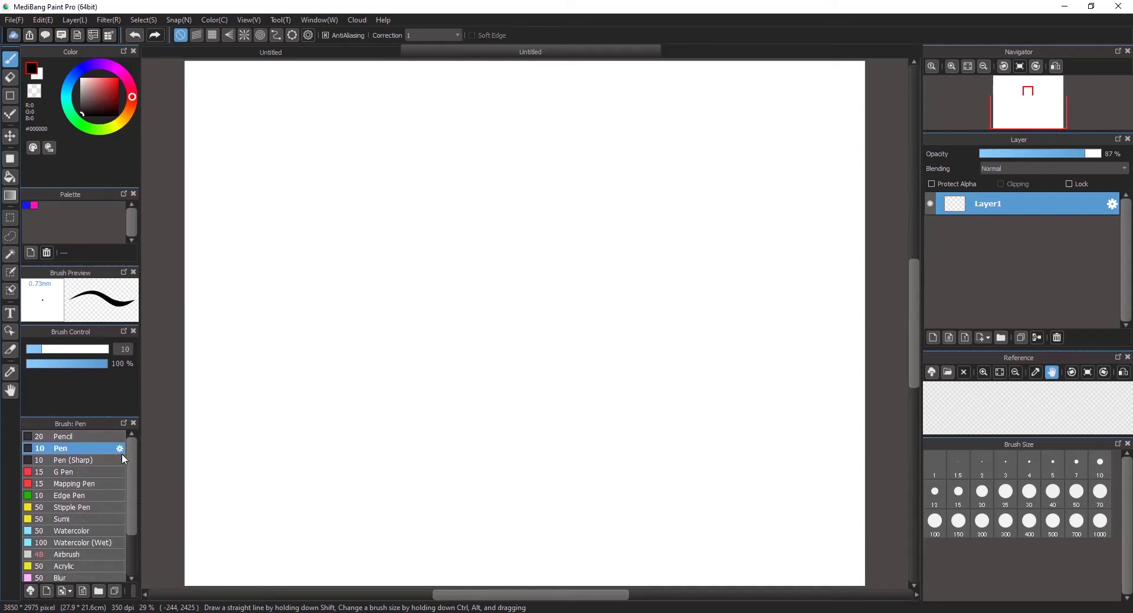
mouse_move(132, 466)
left_mouse_down()
mouse_move(124, 515)
mouse_move(125, 465)
left_mouse_up()
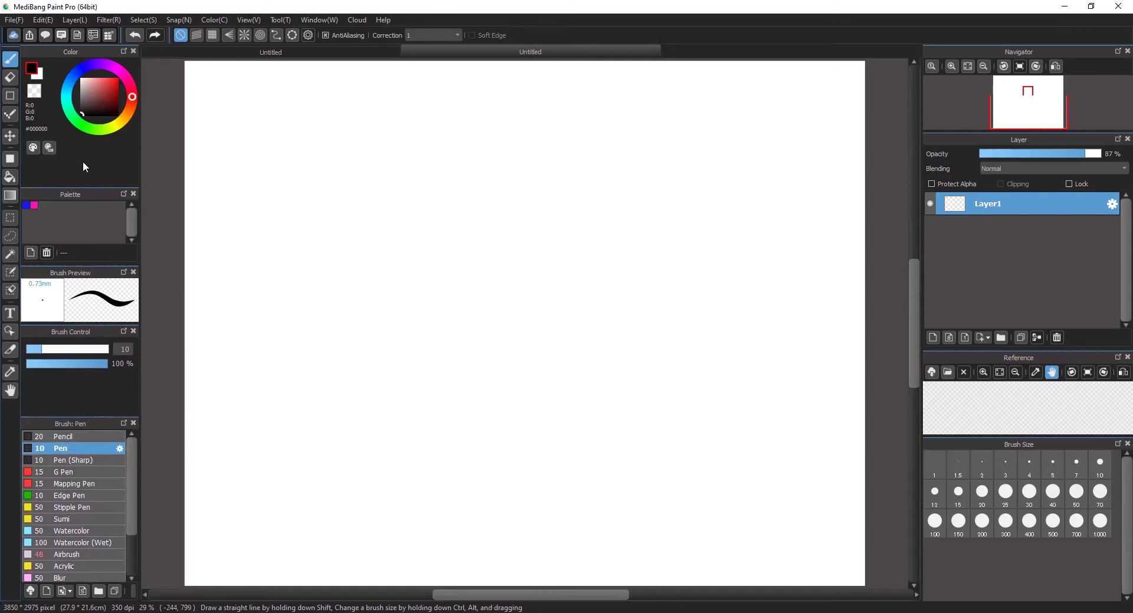
mouse_move(286, 244)
left_mouse_down()
mouse_move(265, 293)
mouse_move(270, 374)
mouse_move(290, 378)
mouse_move(324, 274)
mouse_move(359, 254)
mouse_move(346, 353)
mouse_move(377, 371)
mouse_move(419, 259)
mouse_move(443, 279)
mouse_move(416, 351)
mouse_move(416, 341)
mouse_move(430, 372)
mouse_move(466, 343)
mouse_move(495, 272)
mouse_move(528, 264)
mouse_move(505, 316)
mouse_move(507, 365)
mouse_move(533, 369)
left_mouse_up()
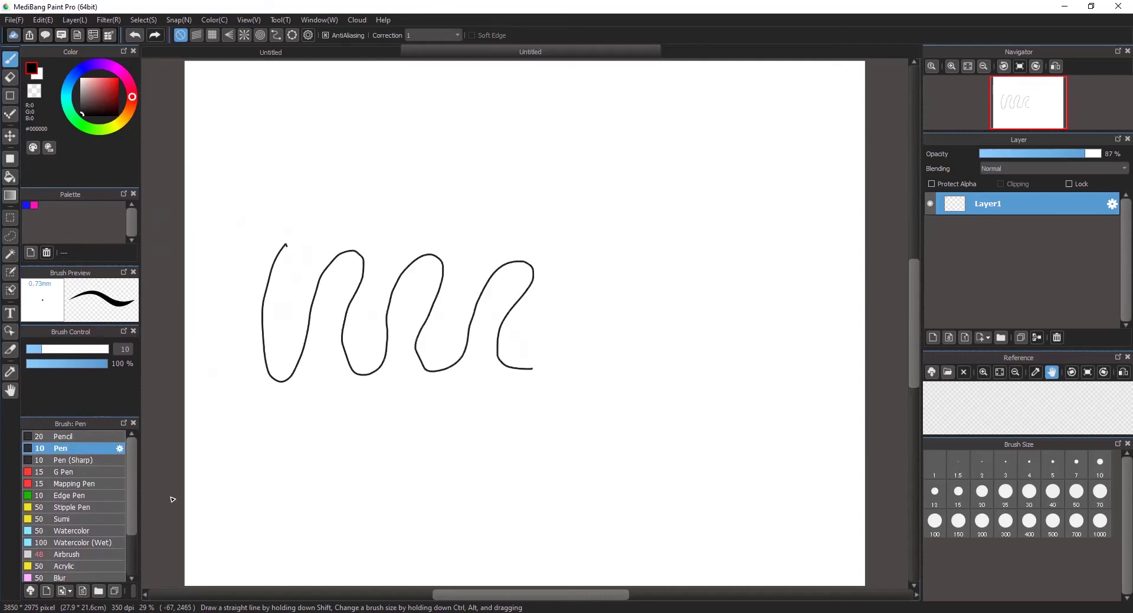
- With the Watercolor (Wet) brush, paint a size 100 wavy stroke below the pen line and a much thinner zigzag beneath it
left_click(101, 532)
left_click(101, 540)
mouse_move(258, 402)
left_mouse_down()
mouse_move(270, 475)
mouse_move(299, 505)
mouse_move(338, 403)
mouse_move(364, 387)
mouse_move(363, 464)
mouse_move(377, 496)
mouse_move(396, 493)
mouse_move(430, 410)
mouse_move(454, 410)
mouse_move(443, 447)
mouse_move(463, 485)
mouse_move(535, 401)
left_mouse_up()
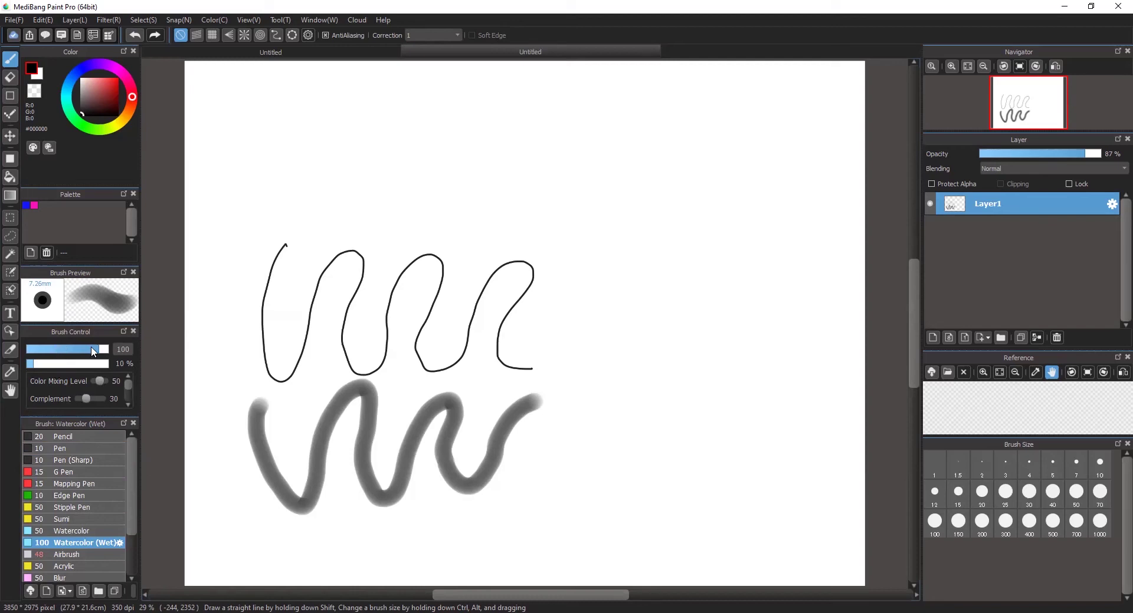
left_click_drag(523, 321, 219, 235)
mouse_move(252, 479)
left_mouse_down()
mouse_move(371, 539)
mouse_move(429, 485)
mouse_move(468, 535)
mouse_move(521, 476)
left_mouse_up()
- Paint a thick wavy stroke over the pen line at brush size 254, and set the brush to size 33 and 35% opacity
left_click_drag(59, 351, 112, 351)
mouse_move(242, 305)
left_mouse_down()
mouse_move(239, 245)
mouse_move(301, 196)
mouse_move(326, 225)
mouse_move(334, 303)
mouse_move(388, 314)
mouse_move(426, 224)
mouse_move(494, 214)
mouse_move(488, 280)
mouse_move(515, 324)
mouse_move(563, 301)
mouse_move(591, 237)
mouse_move(648, 237)
mouse_move(622, 319)
left_mouse_up()
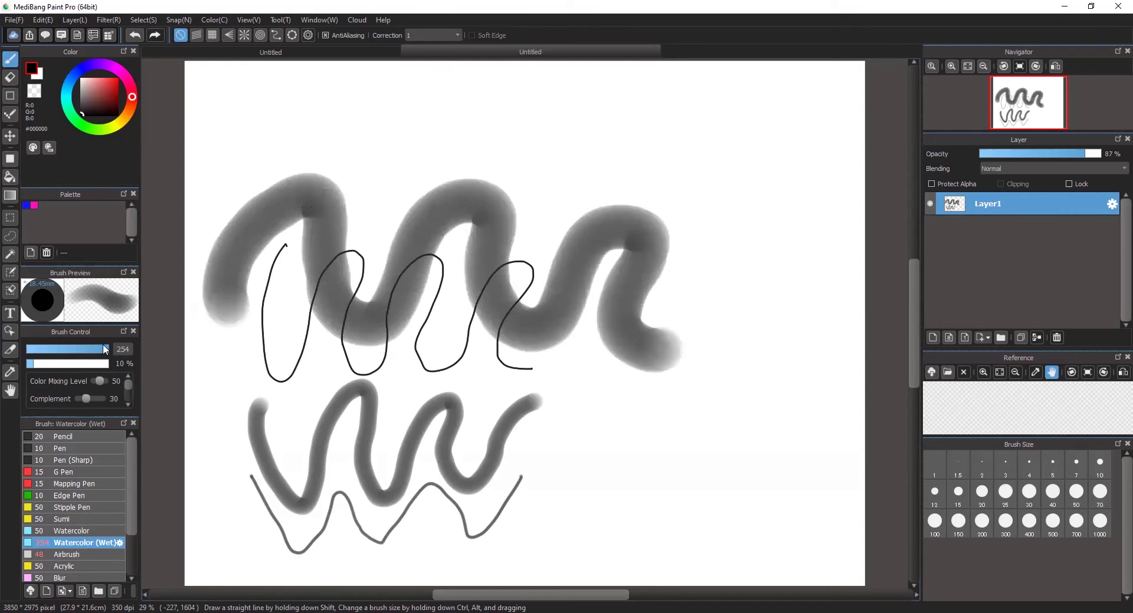
mouse_move(97, 351)
left_mouse_down()
mouse_move(56, 366)
mouse_move(108, 366)
mouse_move(58, 365)
left_mouse_up()
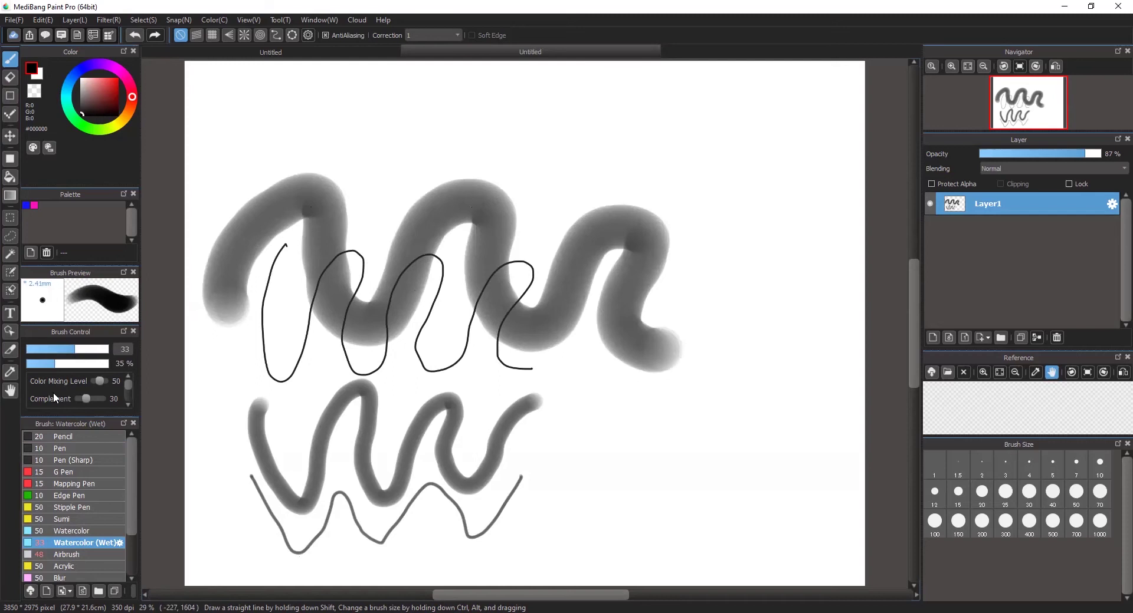
- Paint long curving strokes and a few single dabs across the canvas with the size 100 Sparkle Brush
left_click_drag(130, 476, 124, 509)
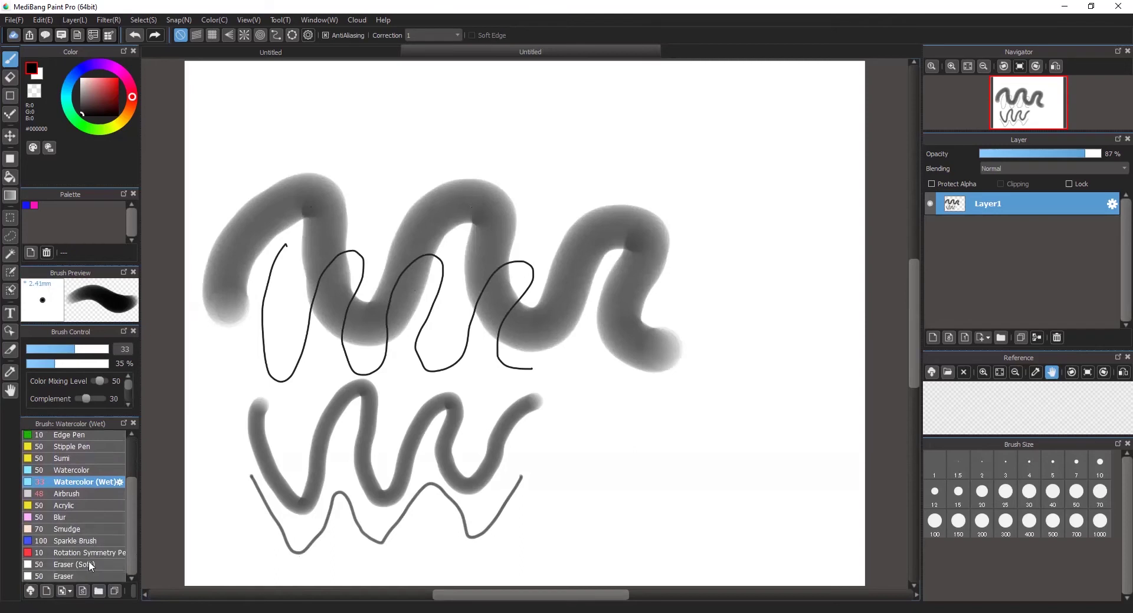
left_click(89, 541)
left_click(199, 423)
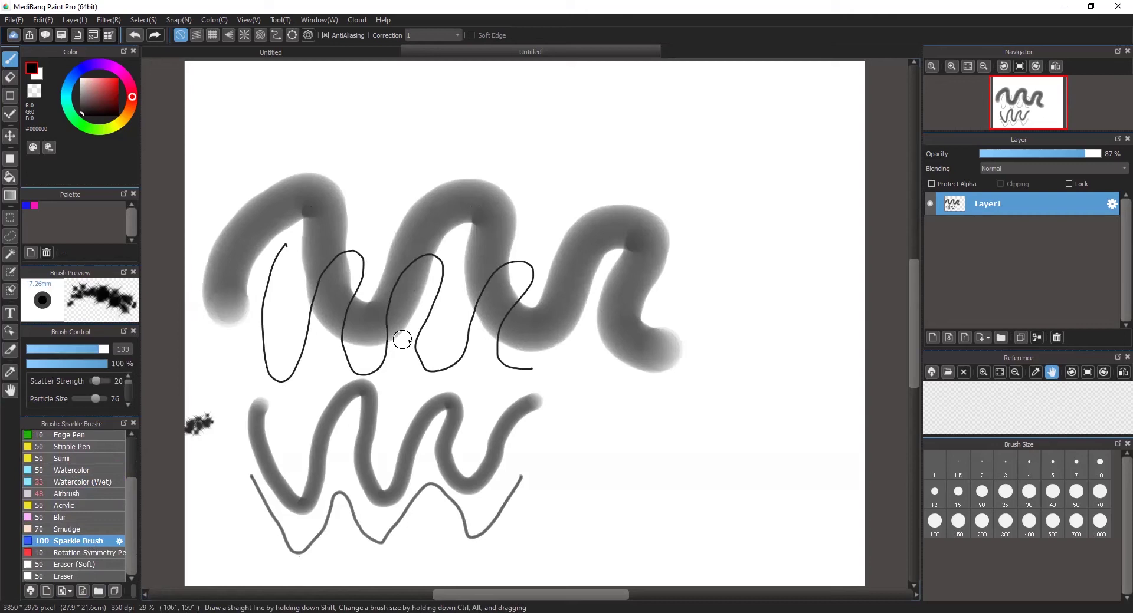
mouse_move(380, 437)
left_mouse_down()
mouse_move(423, 404)
mouse_move(490, 390)
mouse_move(609, 478)
mouse_move(687, 420)
left_mouse_up()
left_click(741, 400)
left_click(715, 508)
left_click(755, 506)
mouse_move(773, 494)
left_mouse_down()
mouse_move(716, 388)
mouse_move(768, 354)
mouse_move(783, 267)
mouse_move(708, 273)
mouse_move(593, 245)
mouse_move(485, 188)
mouse_move(391, 328)
left_mouse_up()
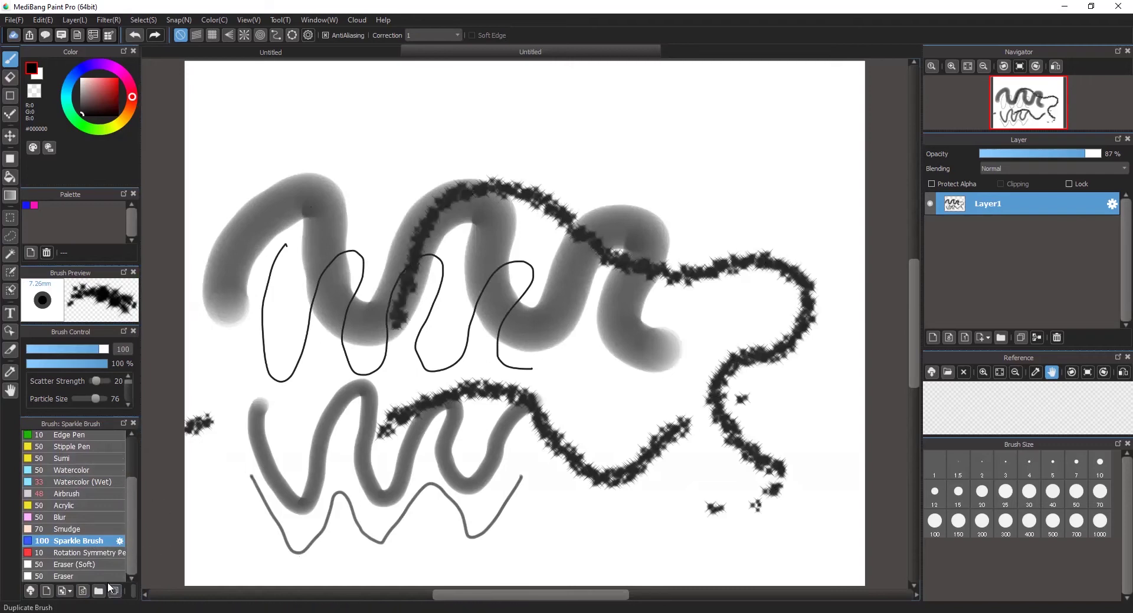
- Partially erase a looping trail along the thick watercolor wave with the size 50 Eraser at 38% opacity
left_click(105, 572)
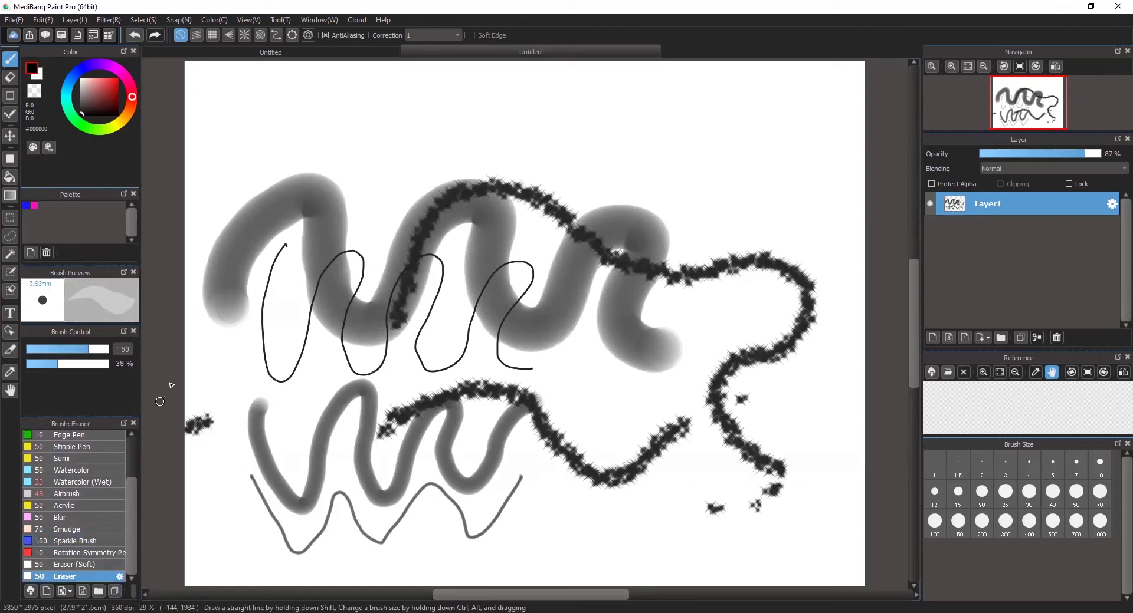
mouse_move(341, 289)
left_mouse_down()
mouse_move(333, 322)
mouse_move(381, 319)
mouse_move(444, 204)
mouse_move(474, 198)
mouse_move(455, 211)
mouse_move(480, 207)
mouse_move(504, 238)
mouse_move(506, 328)
mouse_move(544, 340)
mouse_move(601, 275)
mouse_move(610, 235)
mouse_move(632, 223)
left_mouse_up()
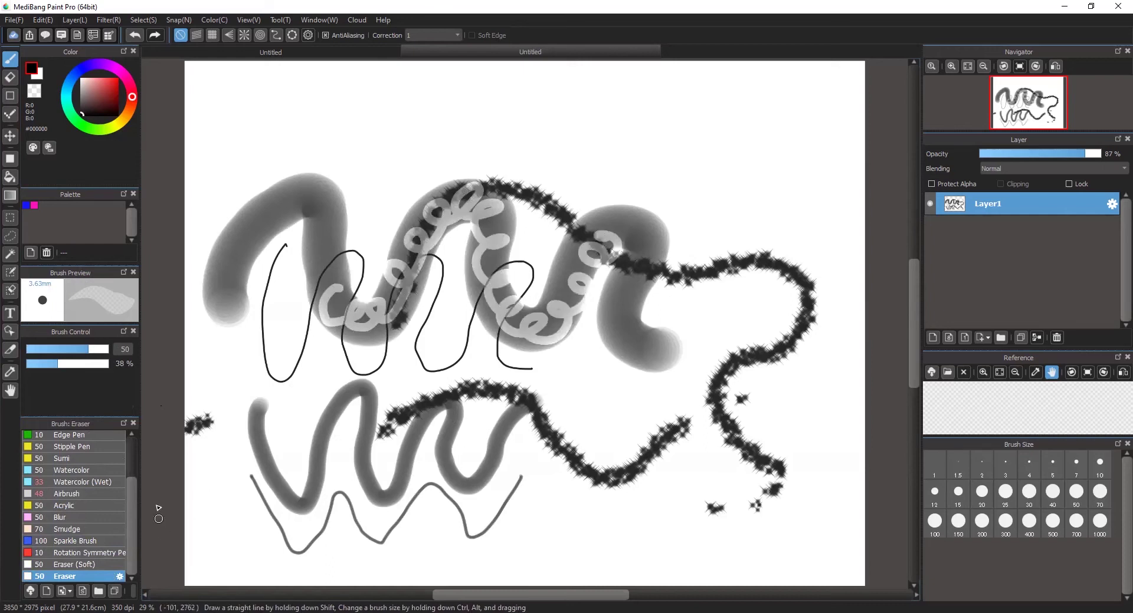
- Browse the downloadable brushes in the Cloud Materials list down to its end, and close it without adding any
left_click(30, 593)
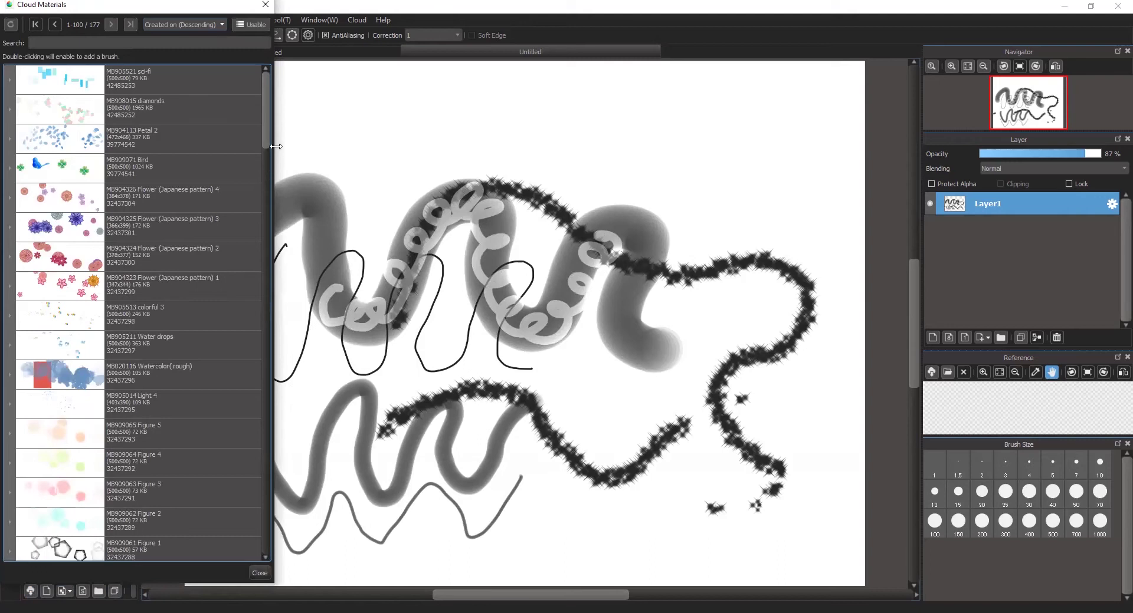
mouse_move(265, 141)
left_mouse_down()
mouse_move(236, 285)
mouse_move(238, 334)
mouse_move(262, 374)
mouse_move(269, 443)
mouse_move(257, 440)
left_mouse_up()
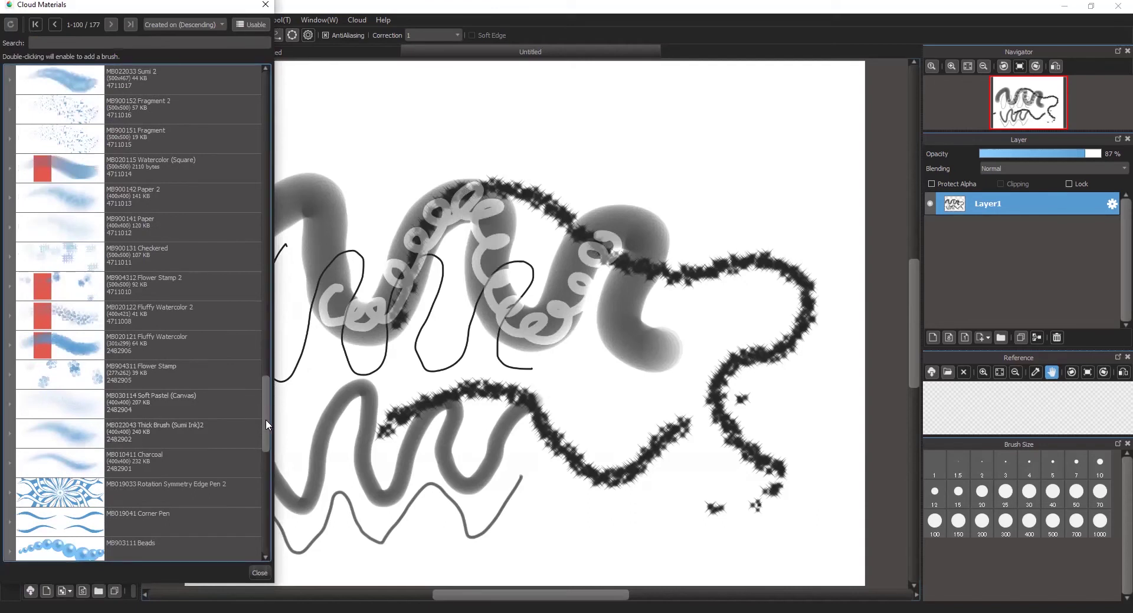
left_click_drag(267, 396, 263, 497)
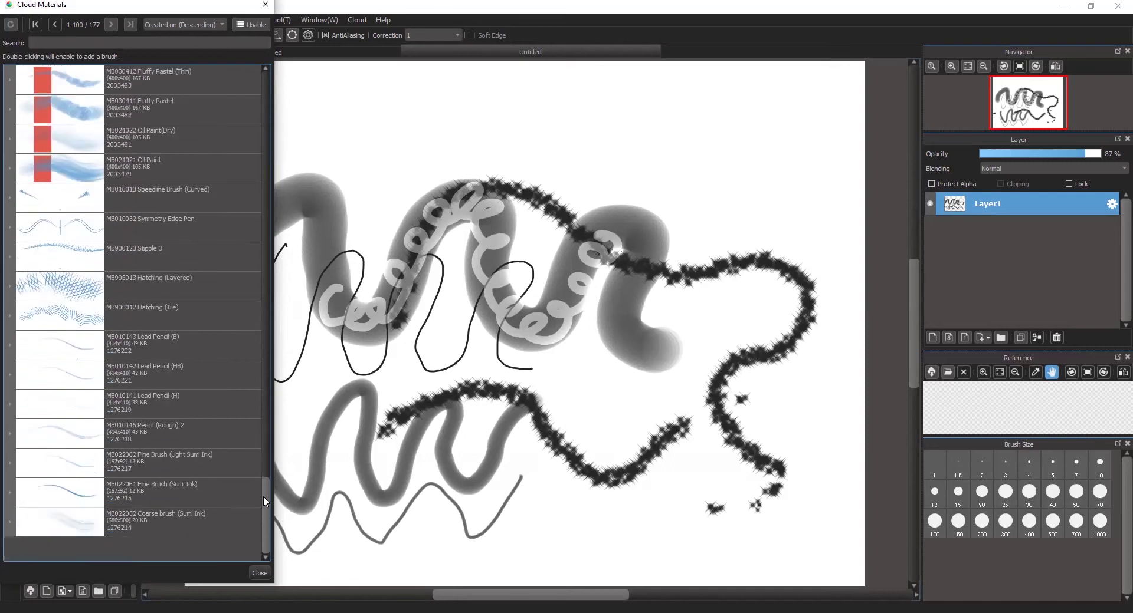
left_click(261, 573)
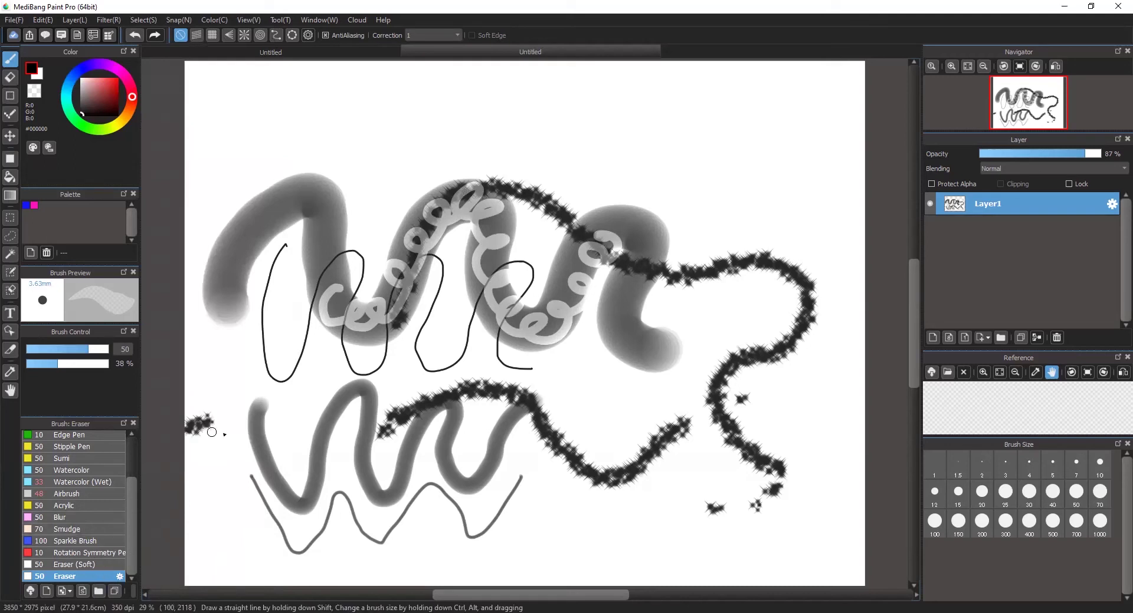
- Erase parts of the lower watercolor wave's first bends, first at 38% and then at 100% opacity
mouse_move(252, 441)
left_mouse_down()
mouse_move(252, 473)
mouse_move(295, 502)
left_mouse_up()
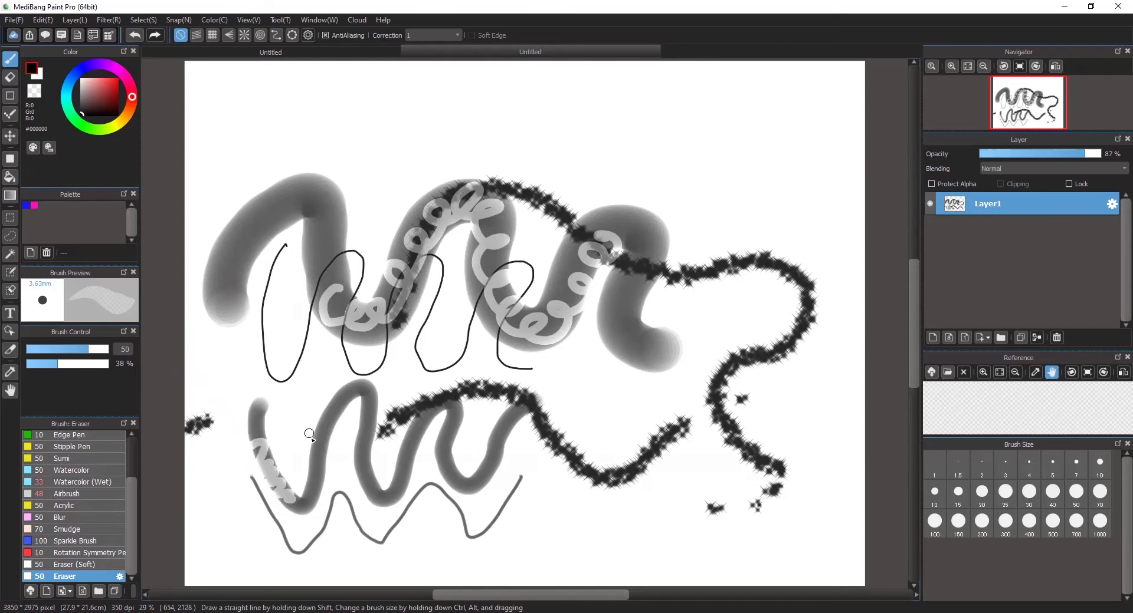
mouse_move(303, 443)
left_mouse_down()
mouse_move(331, 453)
mouse_move(314, 424)
mouse_move(345, 422)
left_mouse_up()
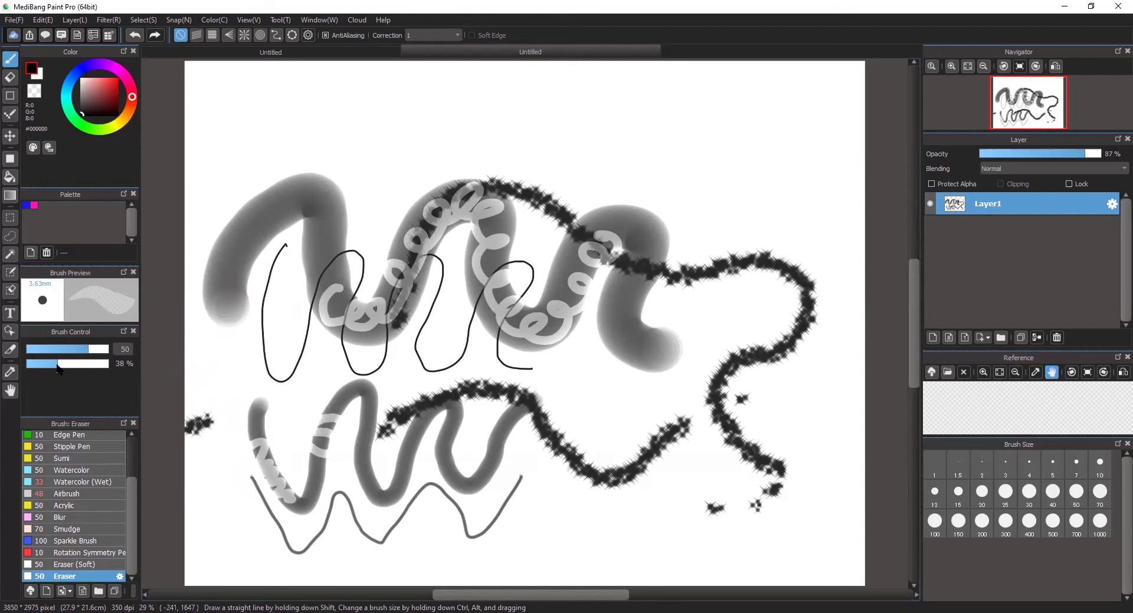
left_click_drag(59, 368, 128, 360)
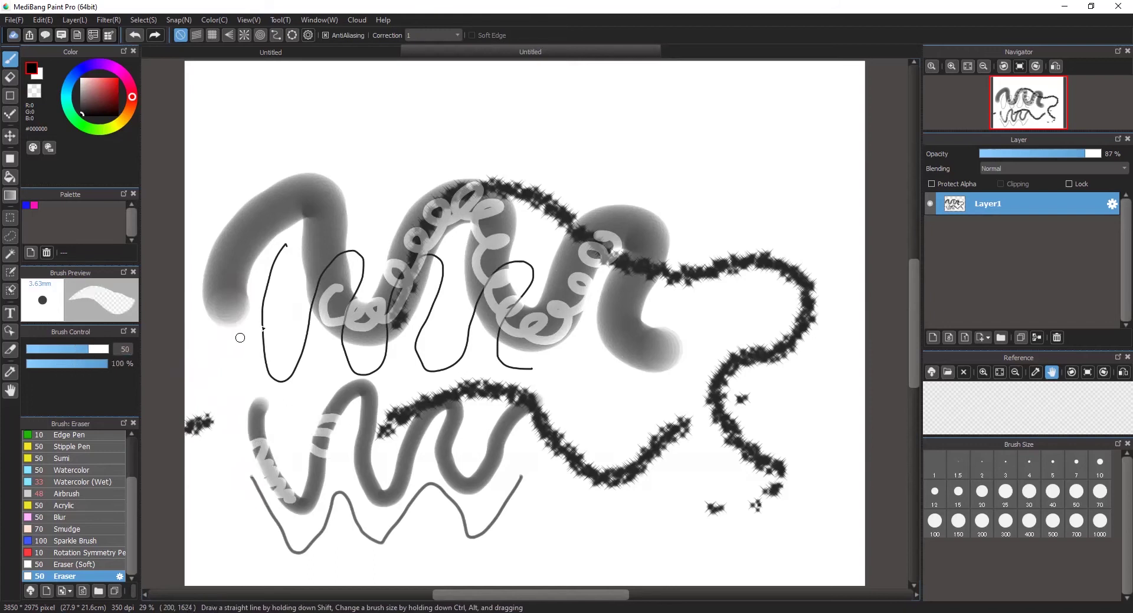
mouse_move(342, 374)
left_mouse_down()
mouse_move(348, 433)
mouse_move(369, 384)
mouse_move(346, 444)
mouse_move(375, 394)
mouse_move(351, 414)
mouse_move(330, 407)
mouse_move(316, 461)
mouse_move(338, 375)
mouse_move(301, 510)
mouse_move(277, 491)
mouse_move(268, 459)
left_mouse_up()
- Enlarge the Eraser brush to size 249 and erase the strokes along the left side of the drawing
left_click(87, 345)
left_click_drag(90, 350, 112, 347)
mouse_move(224, 255)
left_mouse_down()
mouse_move(270, 269)
mouse_move(254, 227)
mouse_move(280, 194)
mouse_move(342, 270)
mouse_move(331, 340)
mouse_move(295, 371)
mouse_move(285, 277)
mouse_move(259, 264)
mouse_move(200, 330)
mouse_move(277, 219)
mouse_move(341, 219)
mouse_move(361, 276)
mouse_move(282, 276)
mouse_move(265, 353)
mouse_move(193, 439)
mouse_move(231, 393)
mouse_move(262, 416)
mouse_move(278, 457)
mouse_move(250, 371)
mouse_move(155, 566)
left_mouse_up()
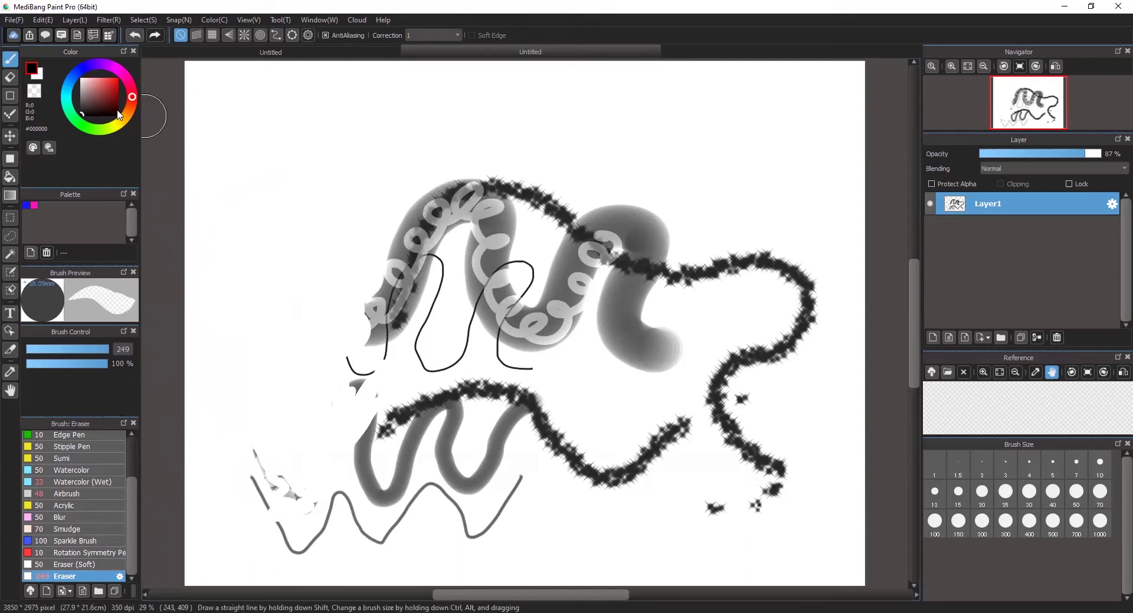
- With the separate Eraser tool at size 313, erase the middle portions of the watercolor waves and the pen line
left_click(10, 79)
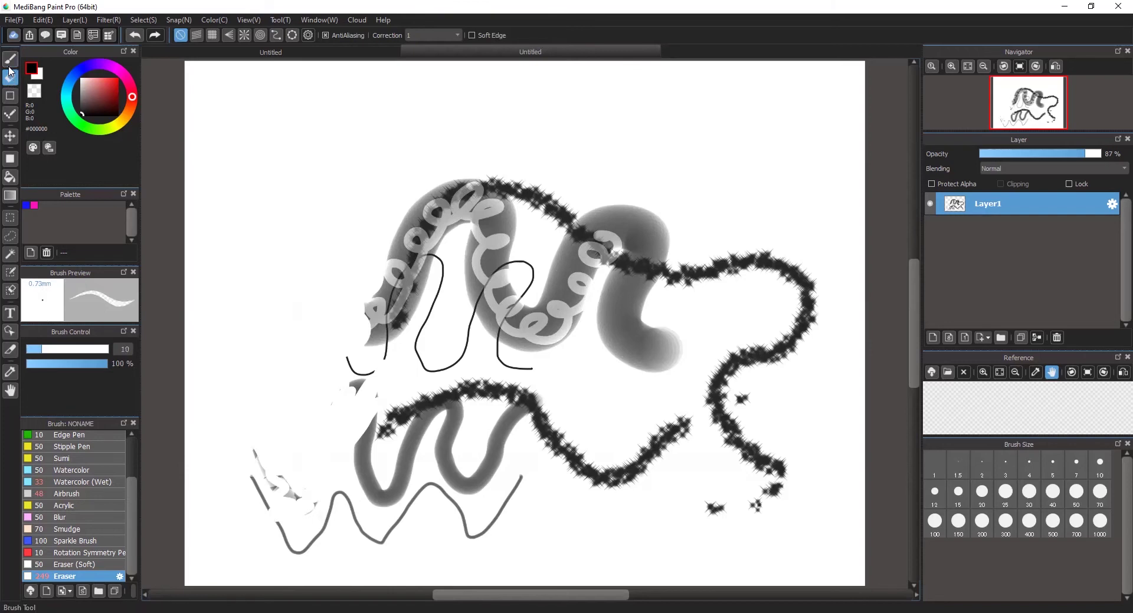
left_click(10, 60)
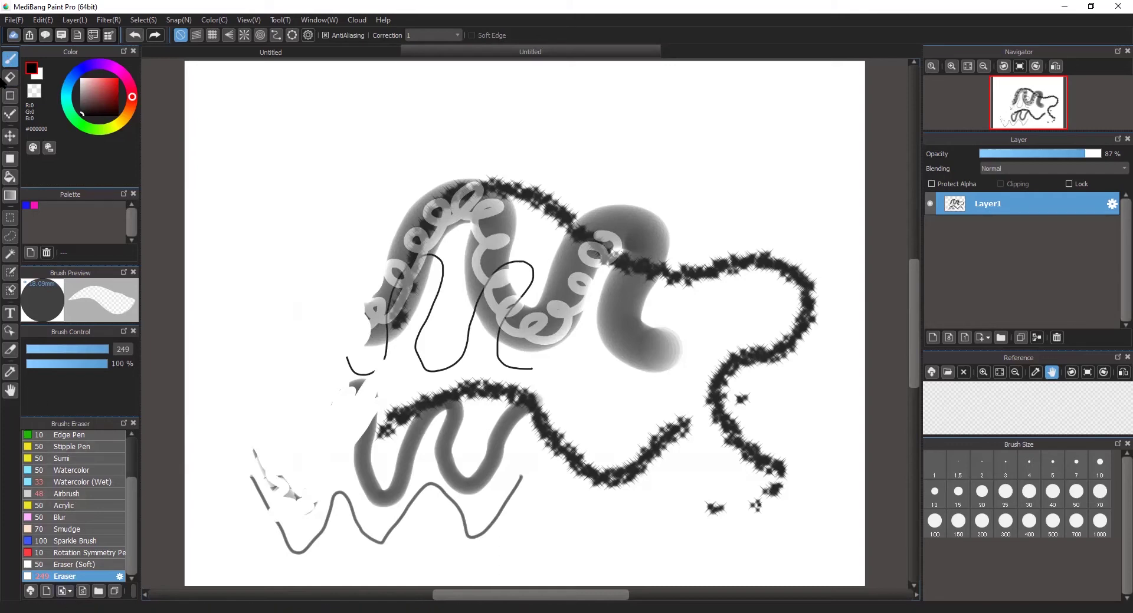
left_click(10, 77)
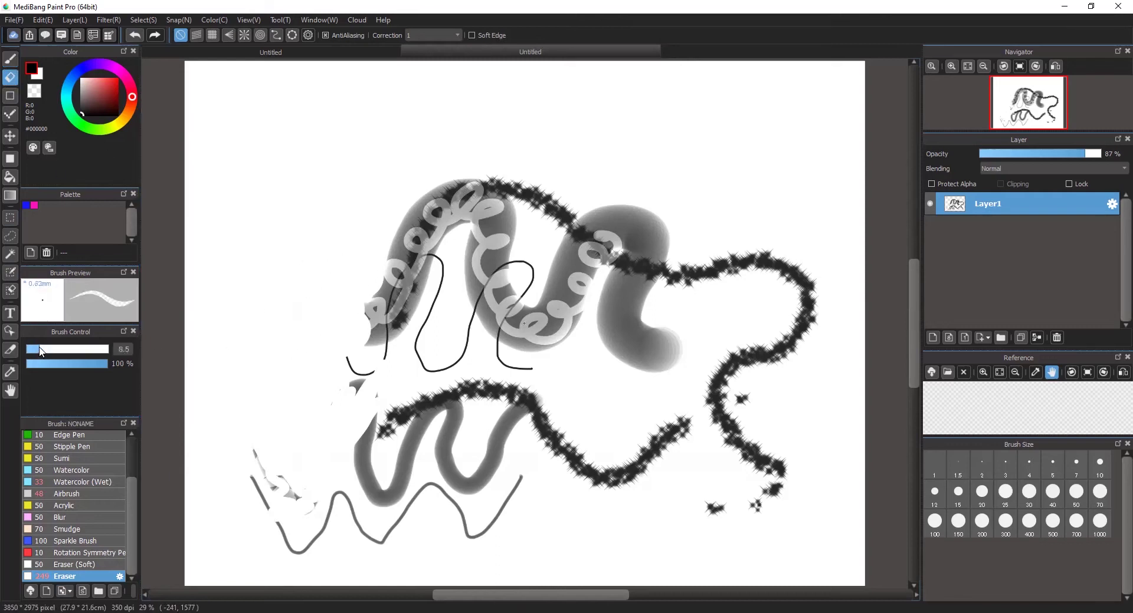
left_click_drag(40, 351, 113, 348)
mouse_move(417, 323)
left_mouse_down()
mouse_move(441, 305)
mouse_move(406, 225)
mouse_move(391, 232)
mouse_move(431, 186)
mouse_move(534, 198)
mouse_move(466, 270)
mouse_move(549, 287)
mouse_move(405, 316)
mouse_move(322, 378)
mouse_move(407, 358)
mouse_move(512, 358)
mouse_move(366, 415)
mouse_move(289, 464)
mouse_move(221, 451)
mouse_move(317, 483)
mouse_move(271, 517)
mouse_move(307, 539)
mouse_move(400, 459)
left_mouse_up()
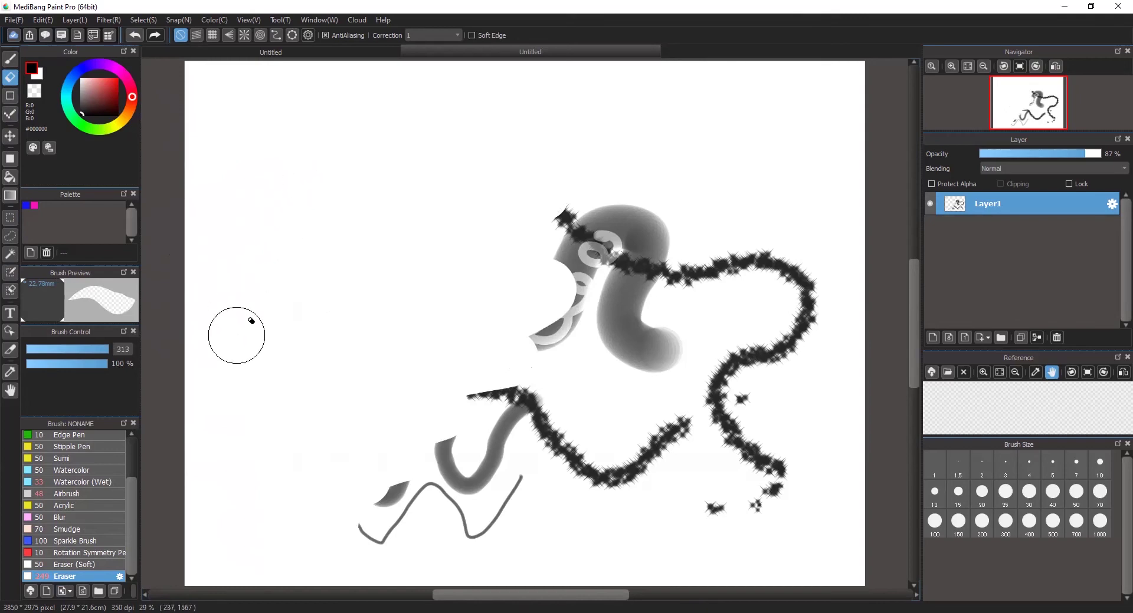
- Try out several hues and shades, and set the foreground color to bright green #44F813
left_click(79, 125)
left_click(126, 114)
left_click(129, 76)
left_click(105, 65)
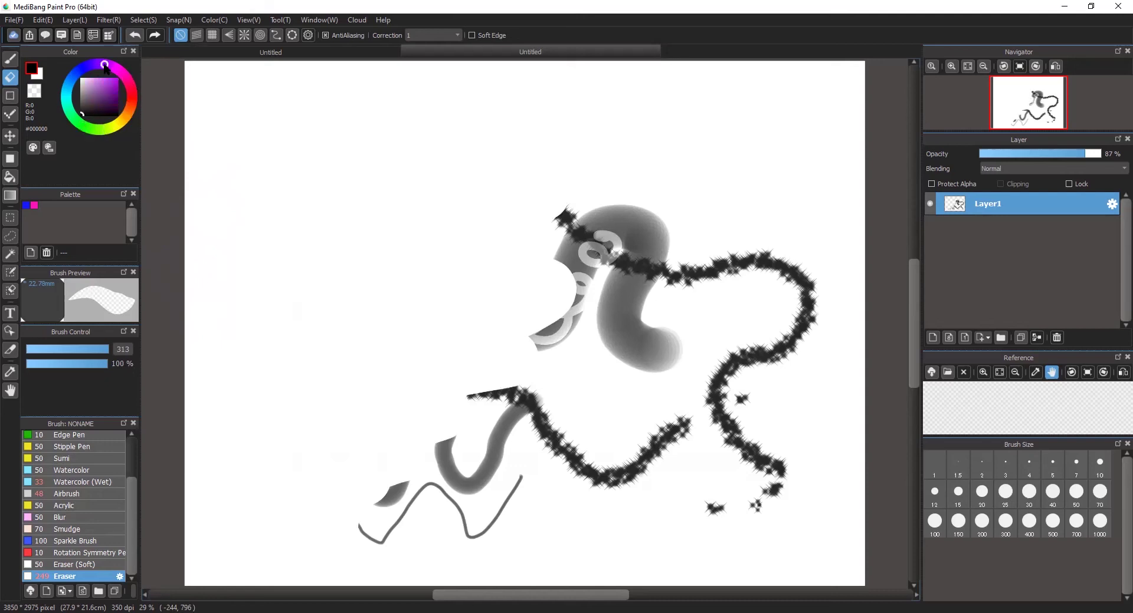
left_click(74, 78)
left_click(74, 119)
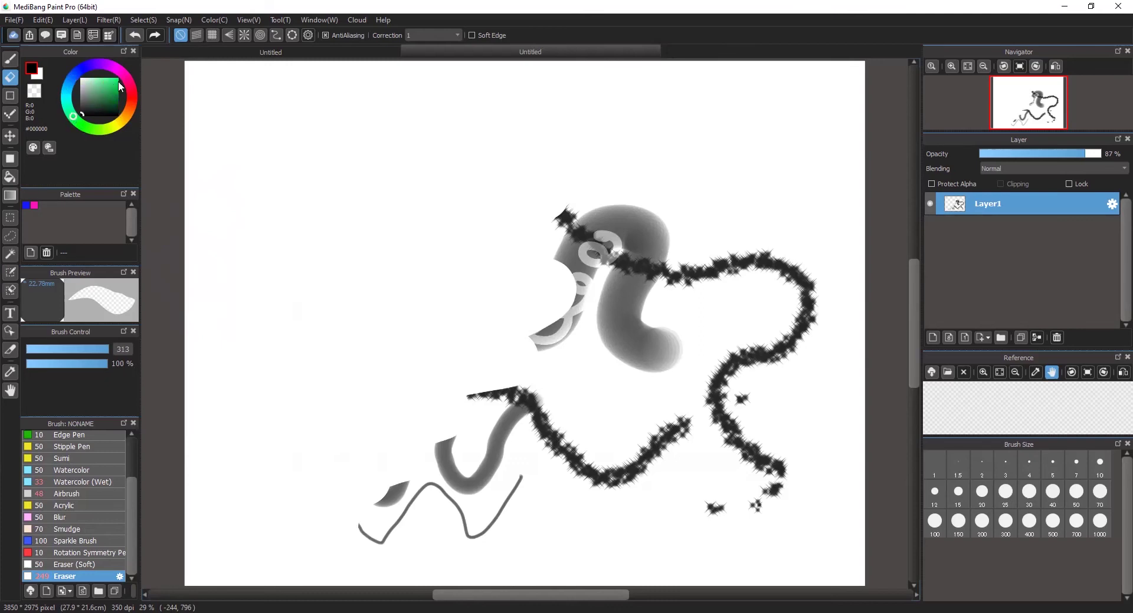
left_click_drag(111, 81, 115, 83)
left_click(100, 84)
left_click_drag(86, 94, 96, 104)
left_click(86, 111)
left_click(82, 79)
left_click(116, 81)
left_click(91, 129)
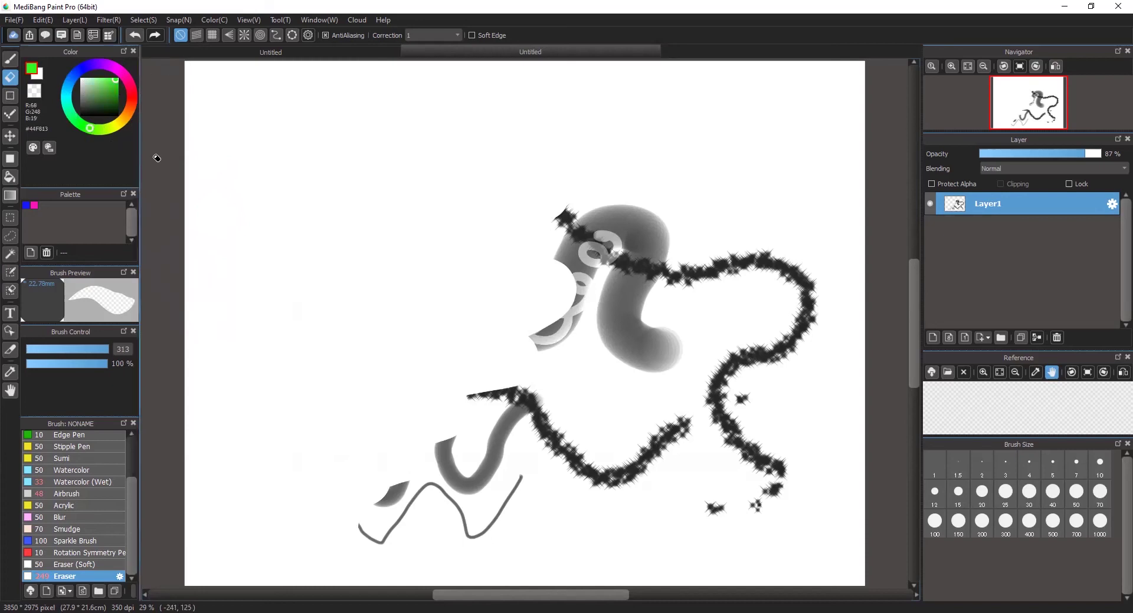
- With the Pencil brush at size 373, paint a large green blob over most of the remaining strokes
left_click(11, 59)
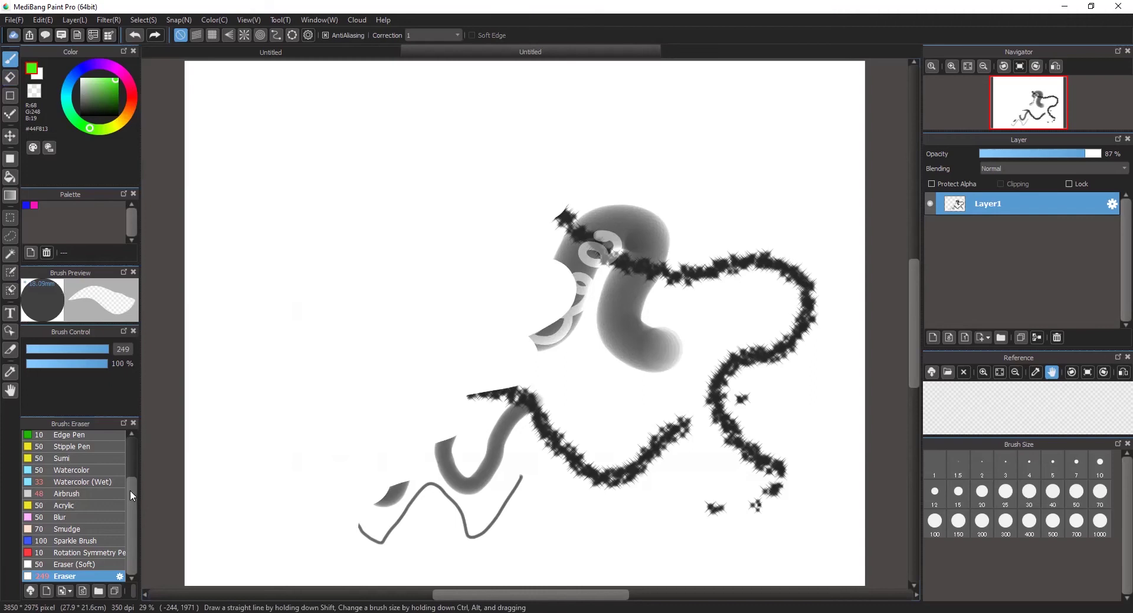
scroll(130, 490, "up", 3)
left_click(101, 436)
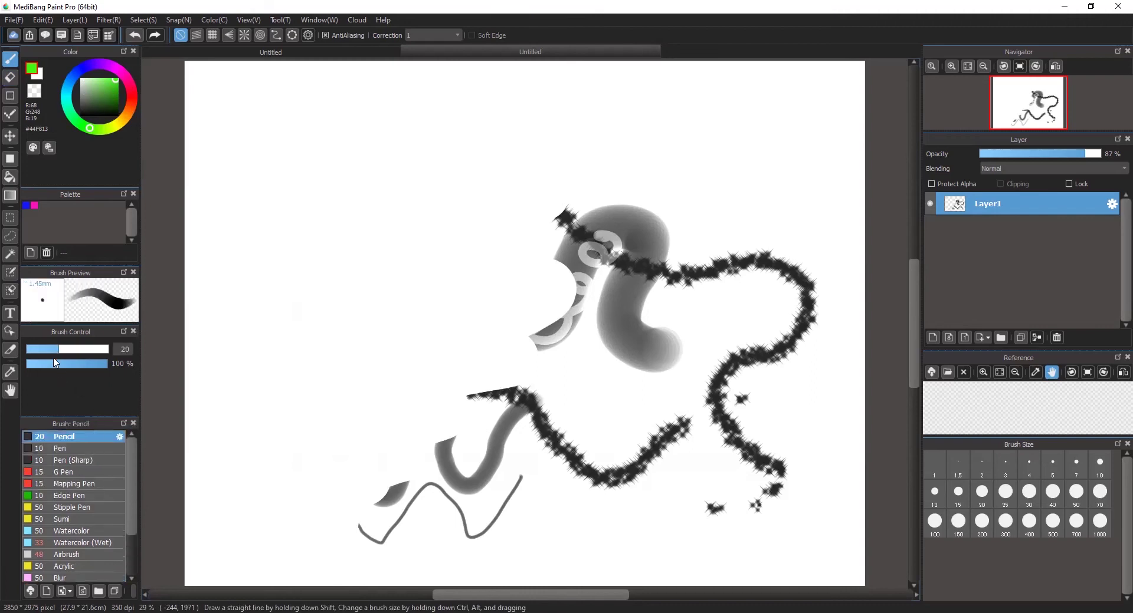
left_click_drag(57, 350, 109, 349)
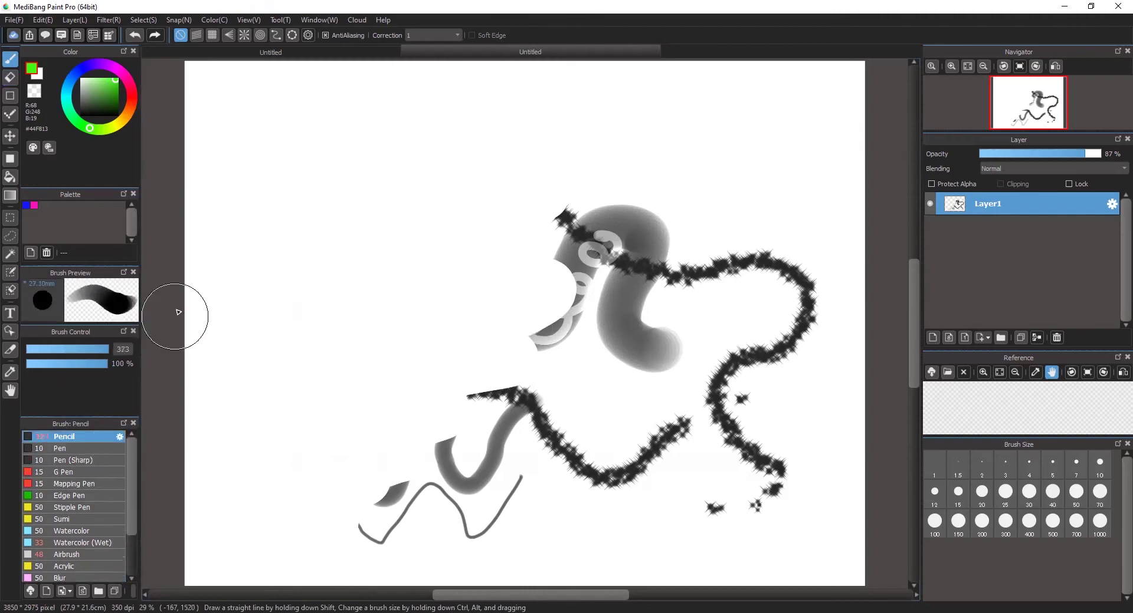
mouse_move(304, 212)
left_mouse_down()
mouse_move(361, 213)
mouse_move(371, 301)
mouse_move(334, 402)
mouse_move(397, 417)
mouse_move(479, 344)
mouse_move(515, 346)
mouse_move(474, 431)
mouse_move(512, 432)
mouse_move(553, 344)
mouse_move(508, 308)
mouse_move(619, 231)
mouse_move(593, 299)
mouse_move(524, 243)
mouse_move(602, 217)
mouse_move(625, 271)
mouse_move(589, 232)
mouse_move(678, 259)
mouse_move(569, 340)
mouse_move(589, 371)
mouse_move(700, 286)
mouse_move(784, 264)
mouse_move(793, 299)
mouse_move(757, 338)
mouse_move(689, 355)
mouse_move(657, 346)
mouse_move(741, 311)
mouse_move(622, 365)
mouse_move(563, 415)
mouse_move(649, 379)
mouse_move(723, 373)
mouse_move(622, 443)
mouse_move(551, 447)
mouse_move(472, 492)
mouse_move(422, 443)
mouse_move(409, 475)
mouse_move(399, 440)
left_mouse_up()
mouse_move(529, 228)
left_mouse_down()
mouse_move(449, 228)
mouse_move(449, 315)
mouse_move(477, 343)
mouse_move(377, 324)
left_mouse_up()
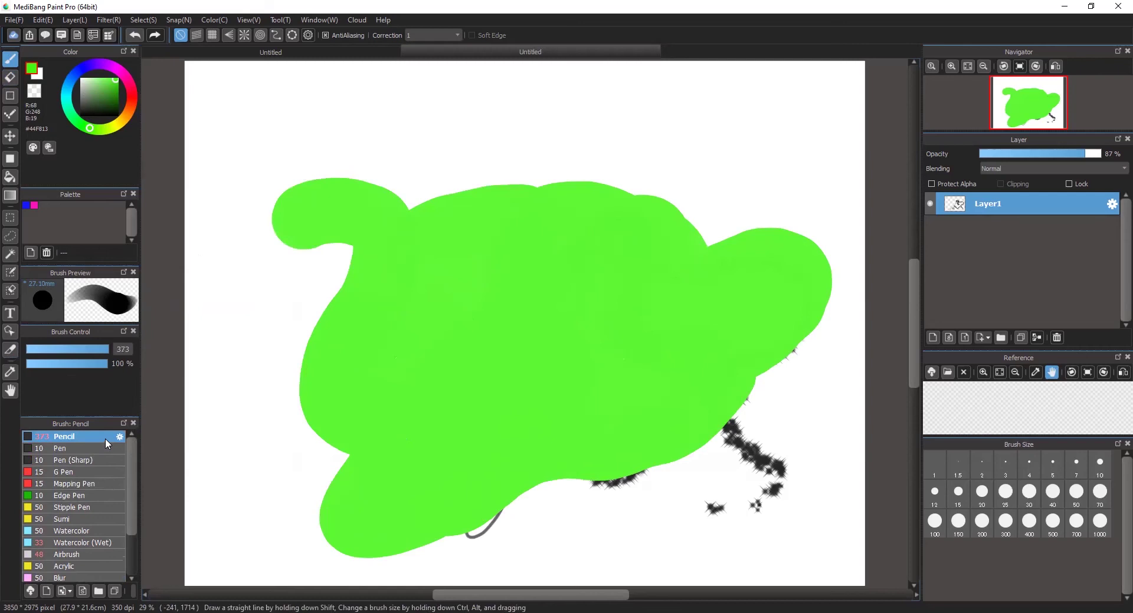
- Draw a winding blue (#1613F8) line across the green area with the Pencil at size 19
left_click_drag(105, 349, 58, 350)
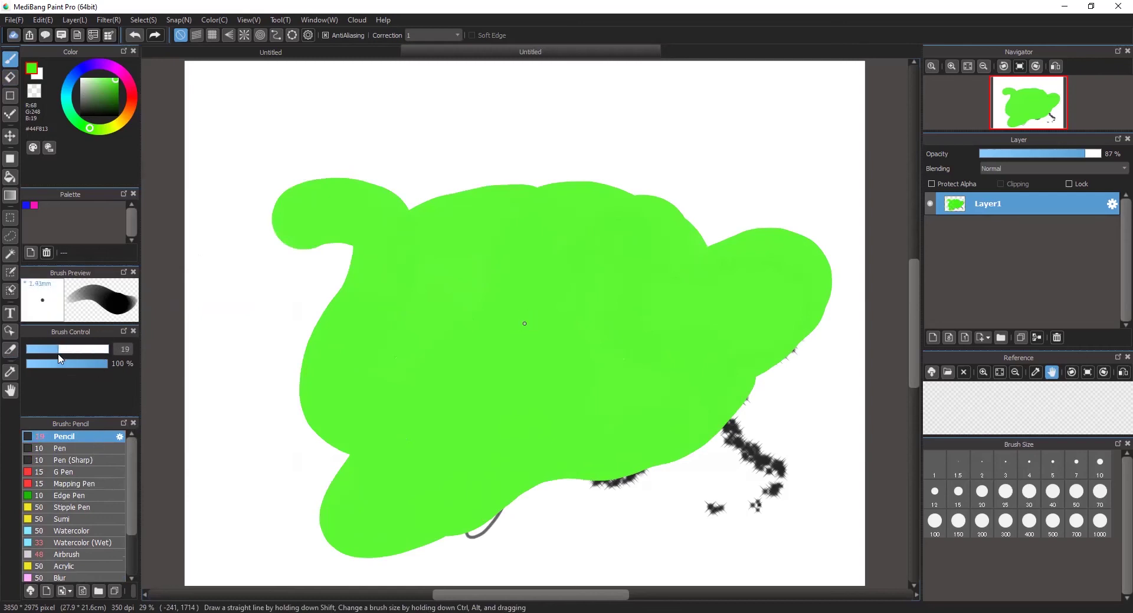
left_click(83, 69)
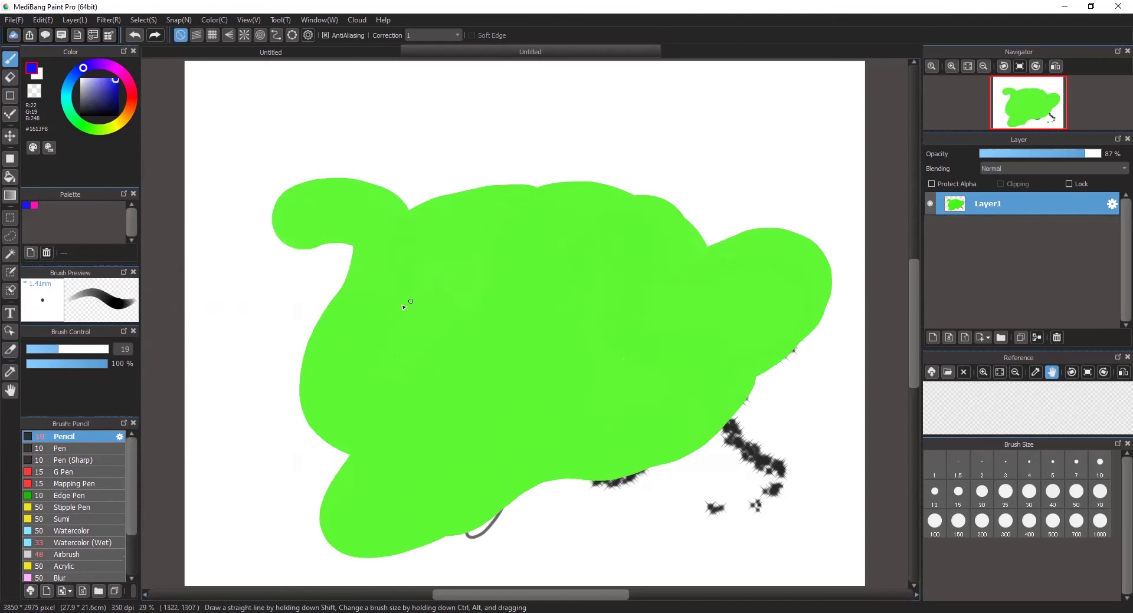
mouse_move(415, 276)
left_mouse_down()
mouse_move(447, 266)
mouse_move(482, 322)
mouse_move(451, 385)
mouse_move(580, 380)
mouse_move(534, 451)
mouse_move(635, 387)
mouse_move(639, 329)
mouse_move(549, 303)
mouse_move(612, 253)
mouse_move(525, 218)
mouse_move(448, 224)
mouse_move(406, 285)
mouse_move(445, 278)
left_mouse_up()
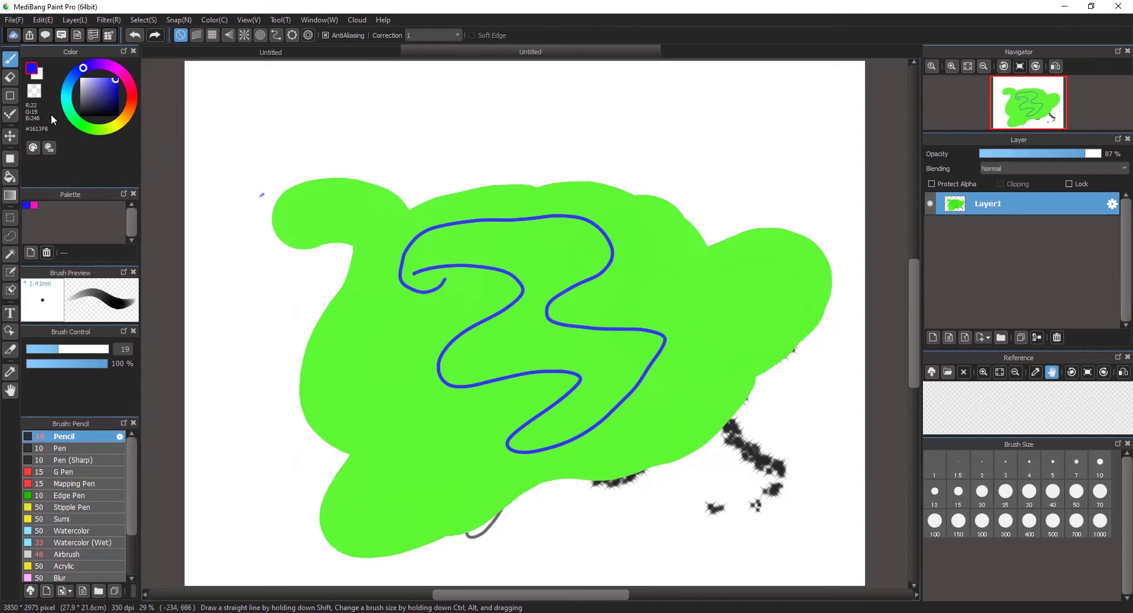
- Draw three blue rectangle outlines of different sizes side by side along the upper part of the canvas with the Shape tool
left_click(10, 96)
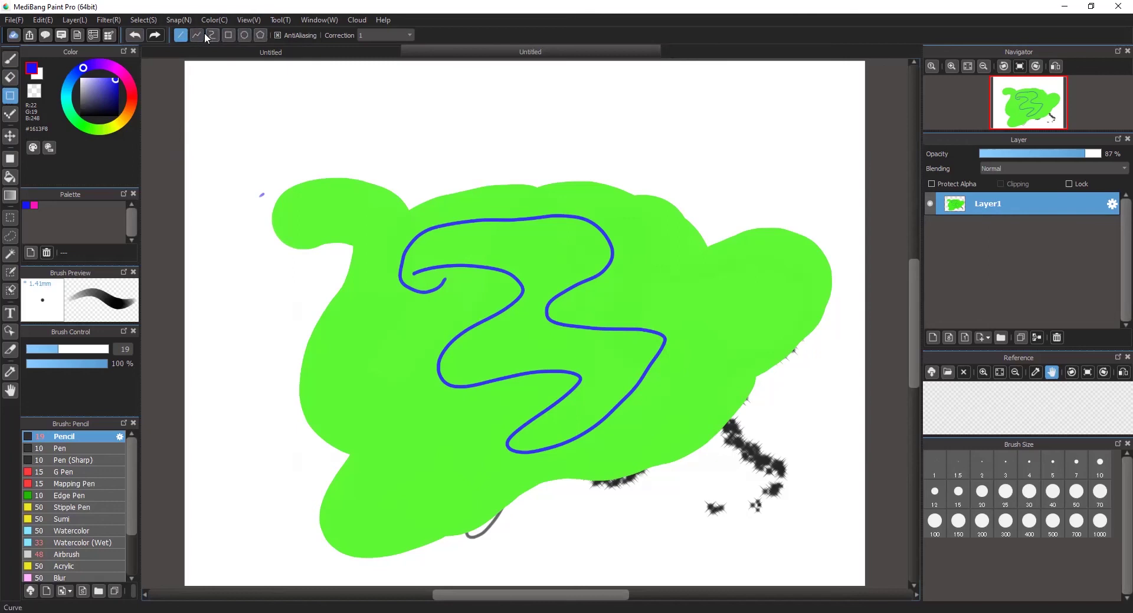
left_click(229, 35)
left_click_drag(301, 128, 404, 221)
left_click_drag(438, 119, 511, 263)
left_click_drag(524, 122, 590, 161)
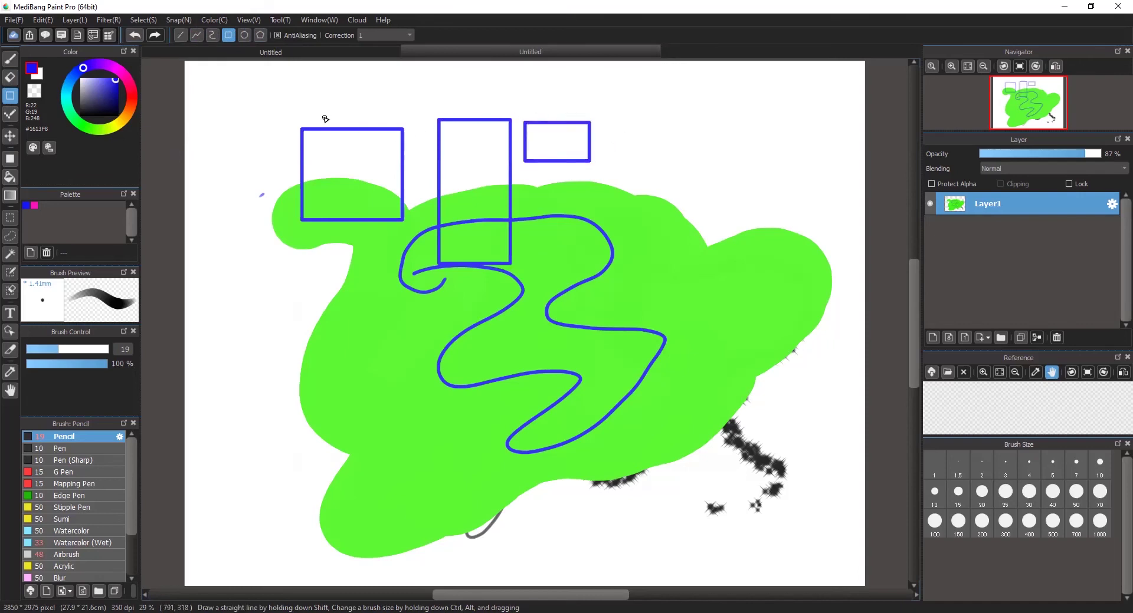
- Draw two overlapping circle outlines at the left edge of the green area
left_click(245, 34)
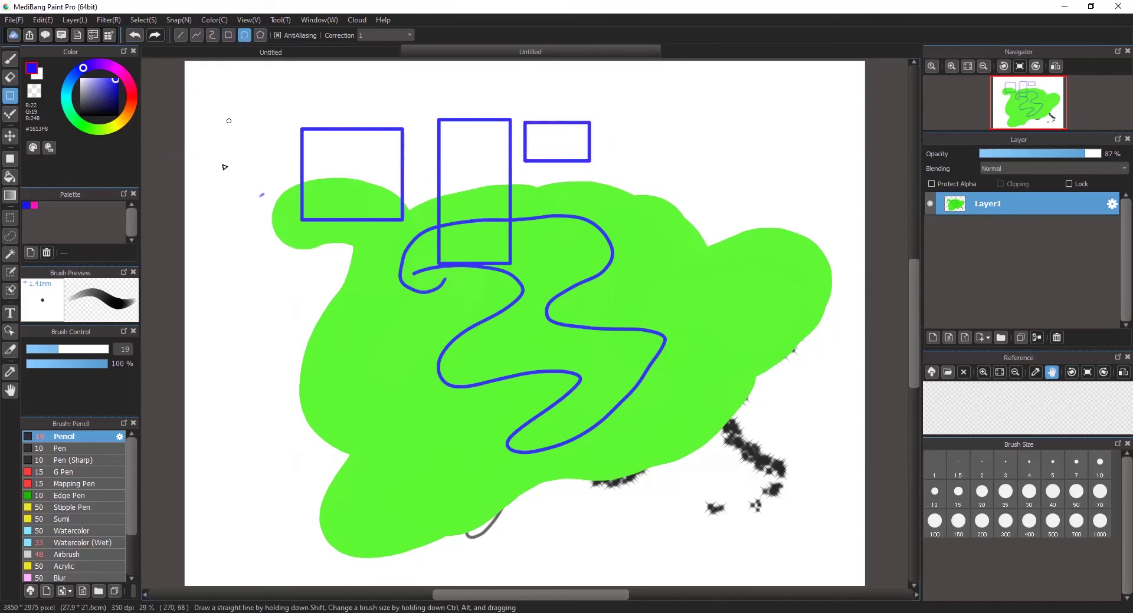
left_click_drag(241, 255, 352, 366)
left_click_drag(304, 315, 419, 424)
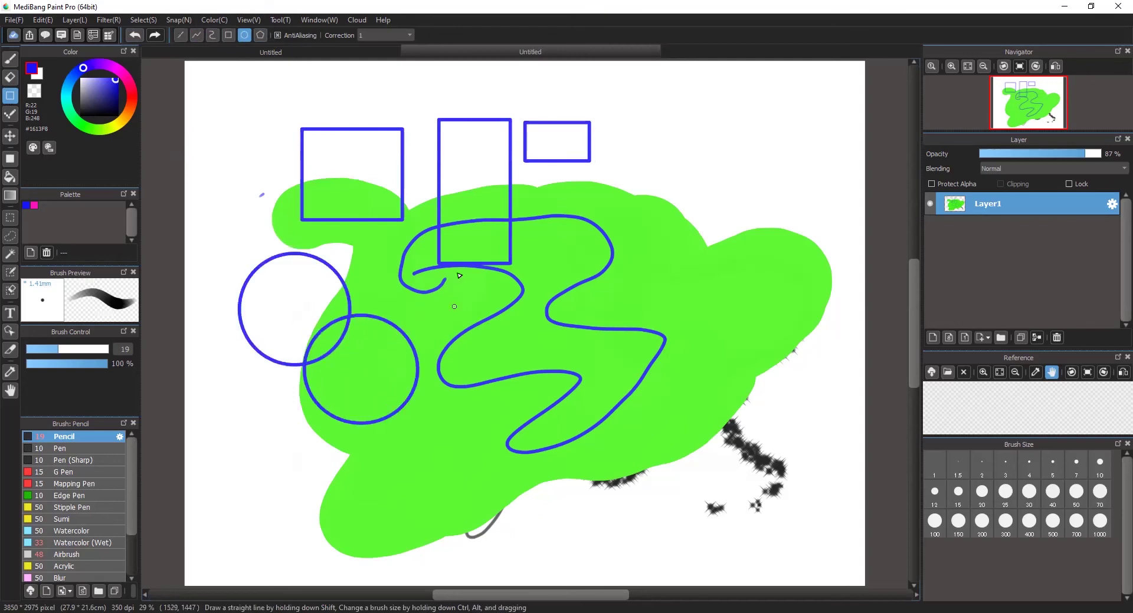
left_click(260, 35)
left_click(558, 192)
left_click(649, 240)
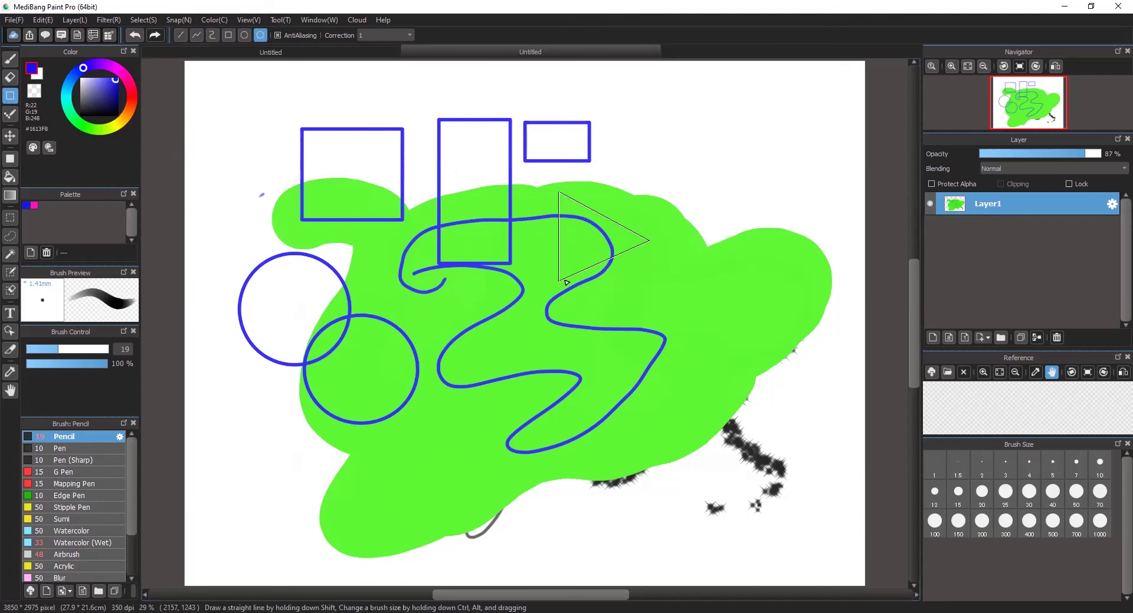
left_click(540, 276)
left_click(522, 238)
left_click(463, 204)
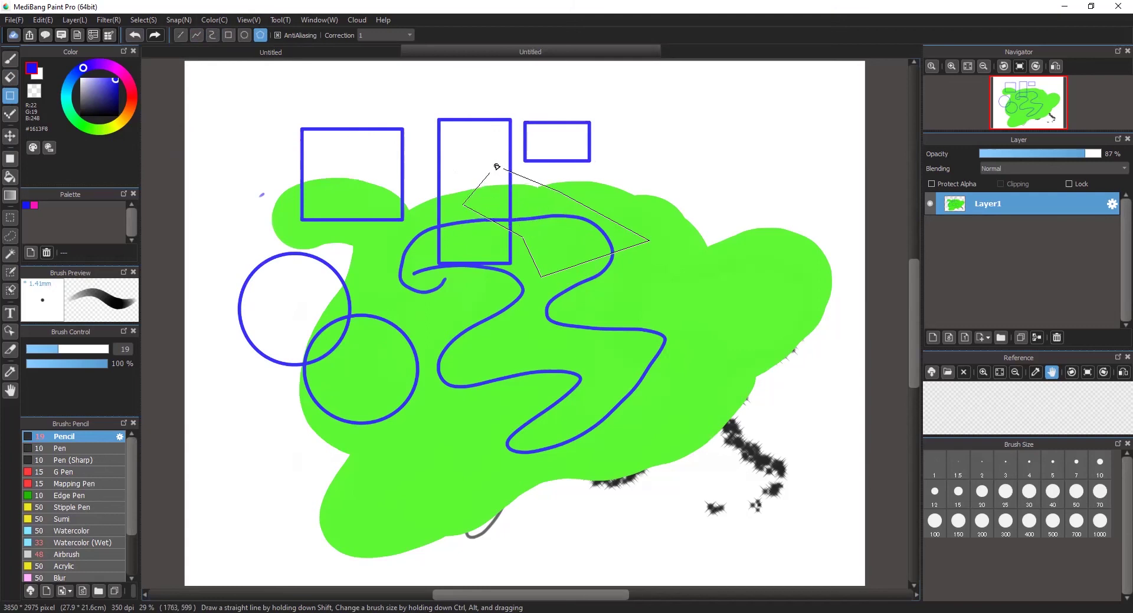
left_click(487, 153)
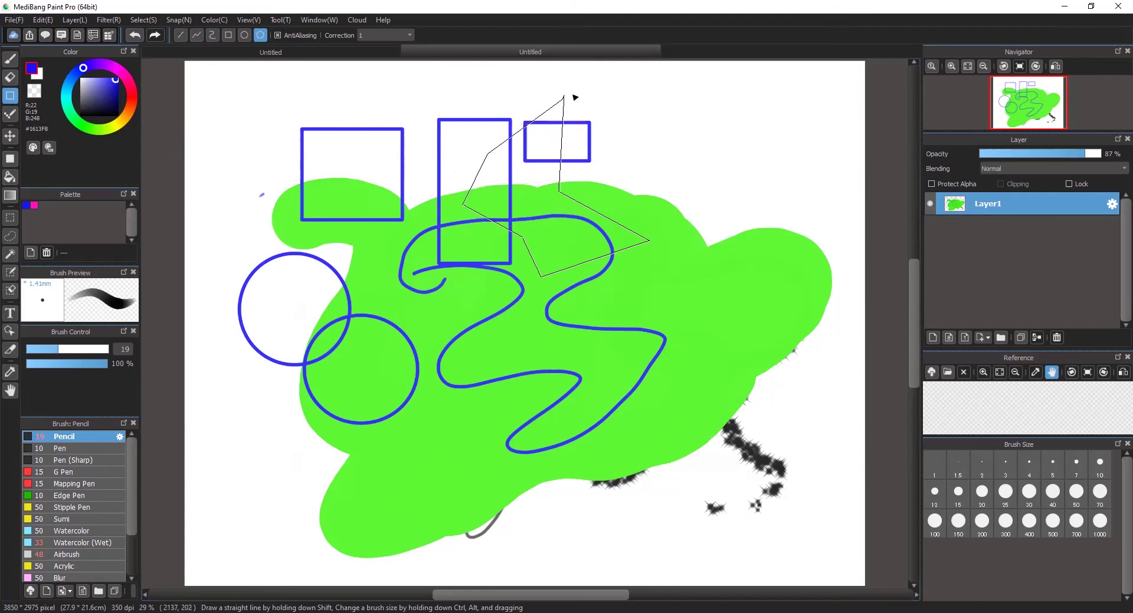
key("Escape")
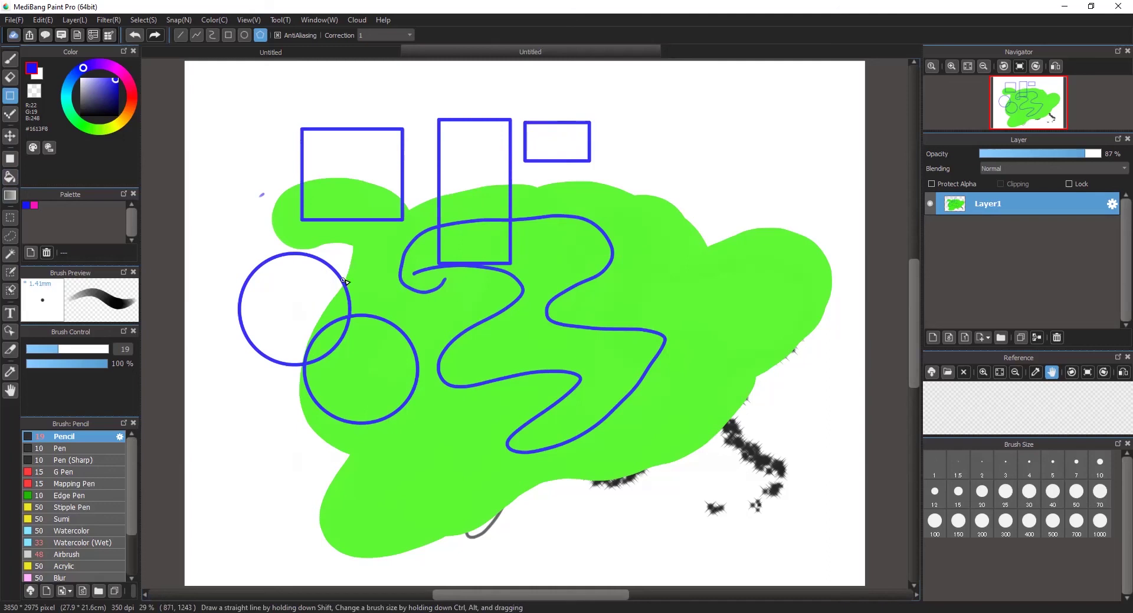
- Select the entire canvas, delete everything on Layer1, and clear the selection
key("ctrl+a")
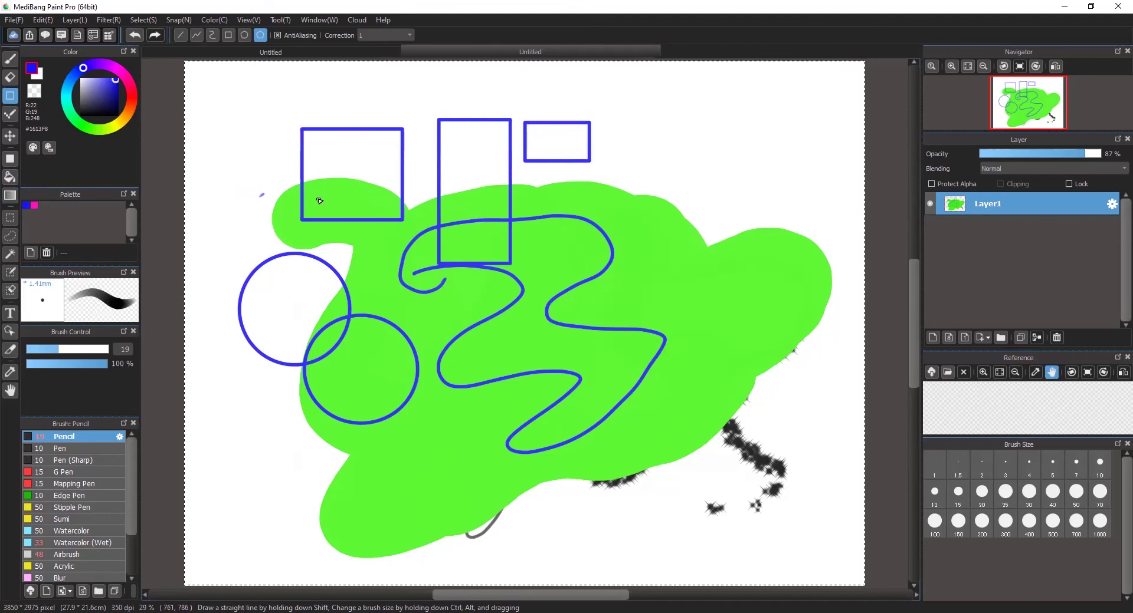
key("Delete")
key("ctrl+d")
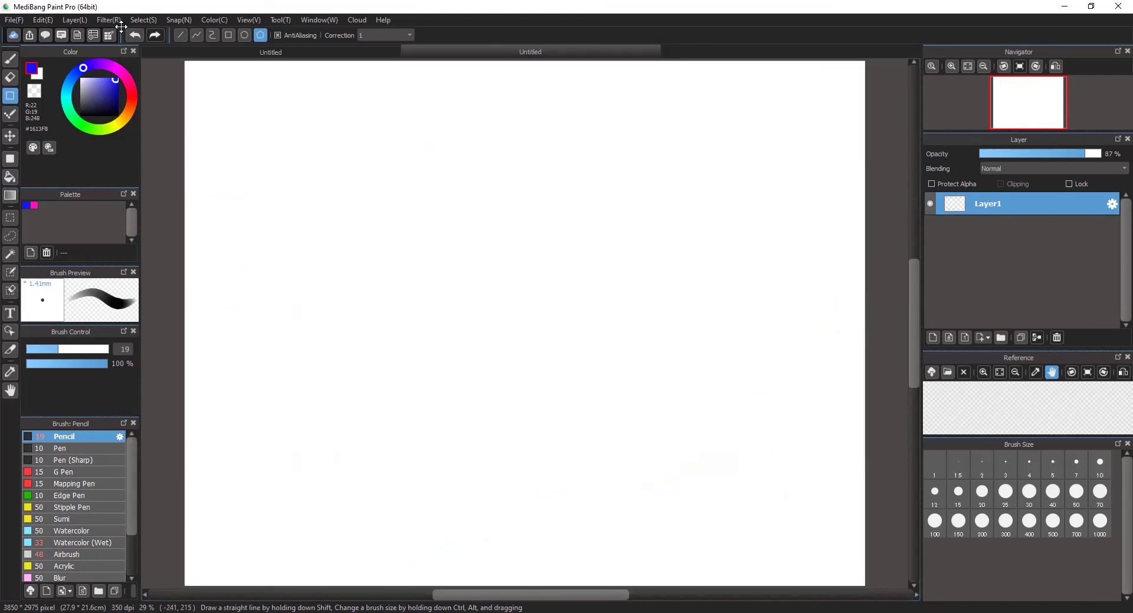
left_click(143, 20)
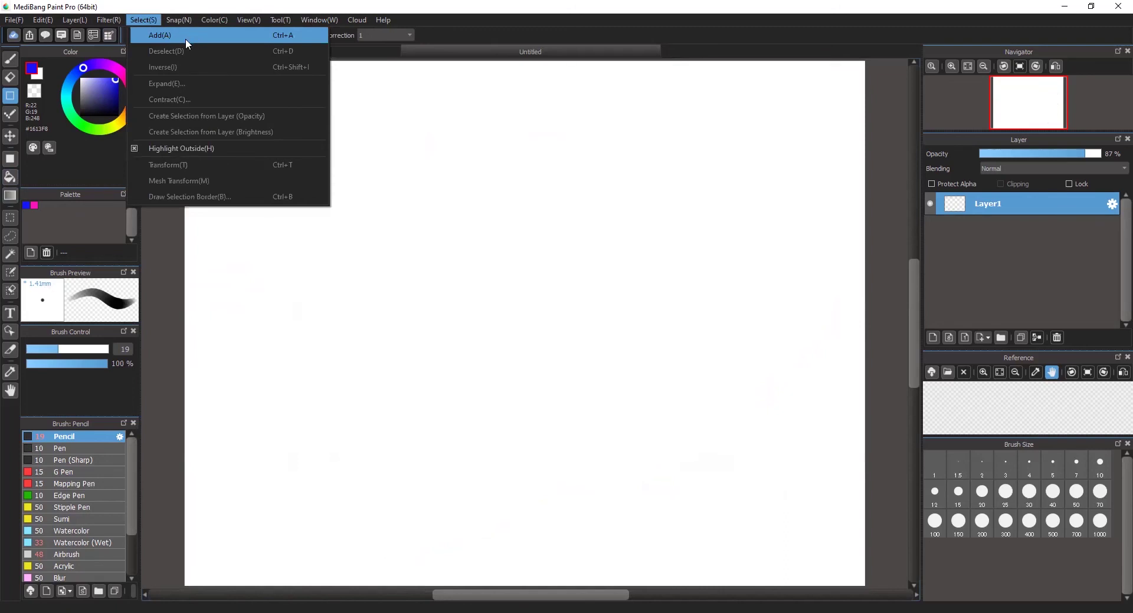
left_click(157, 51)
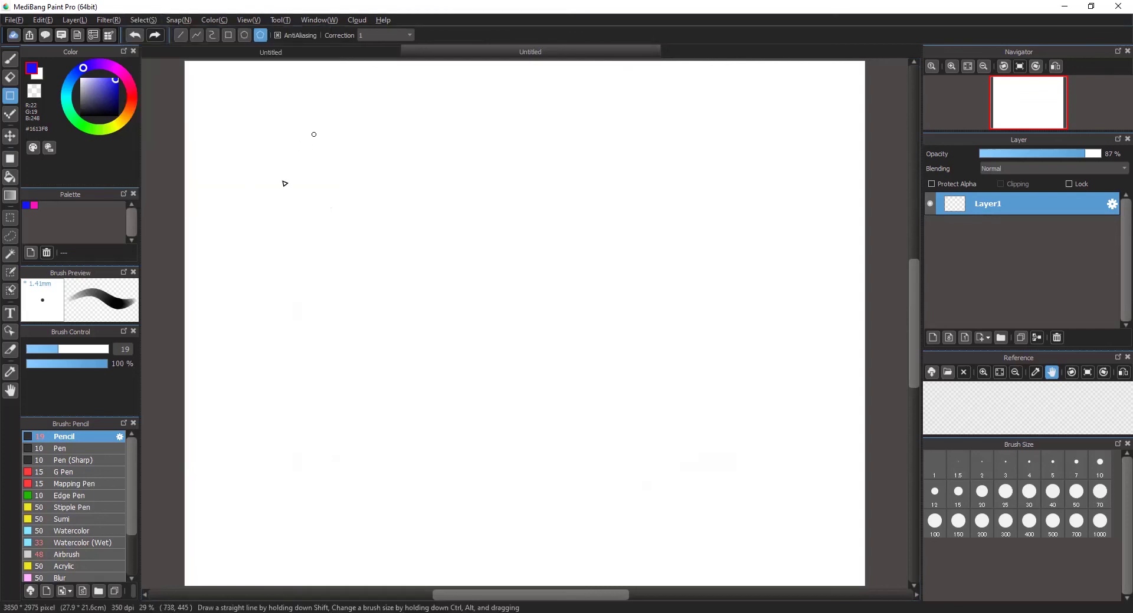
- Draw a long, thin blue rectangle outline across the canvas and an ellipse outline over its middle
left_click(294, 196)
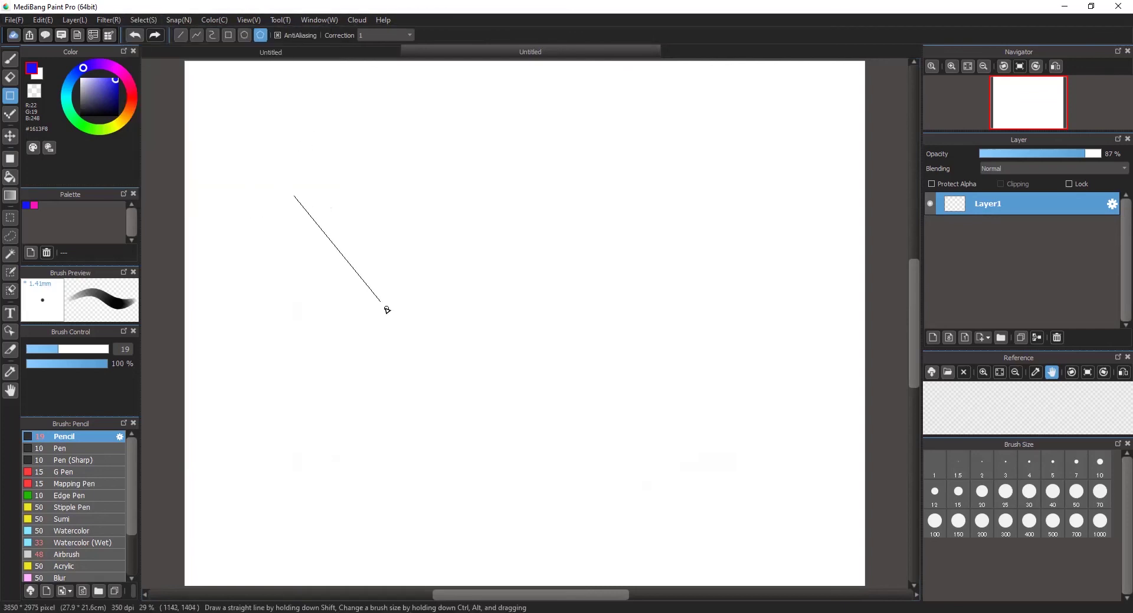
key("Escape")
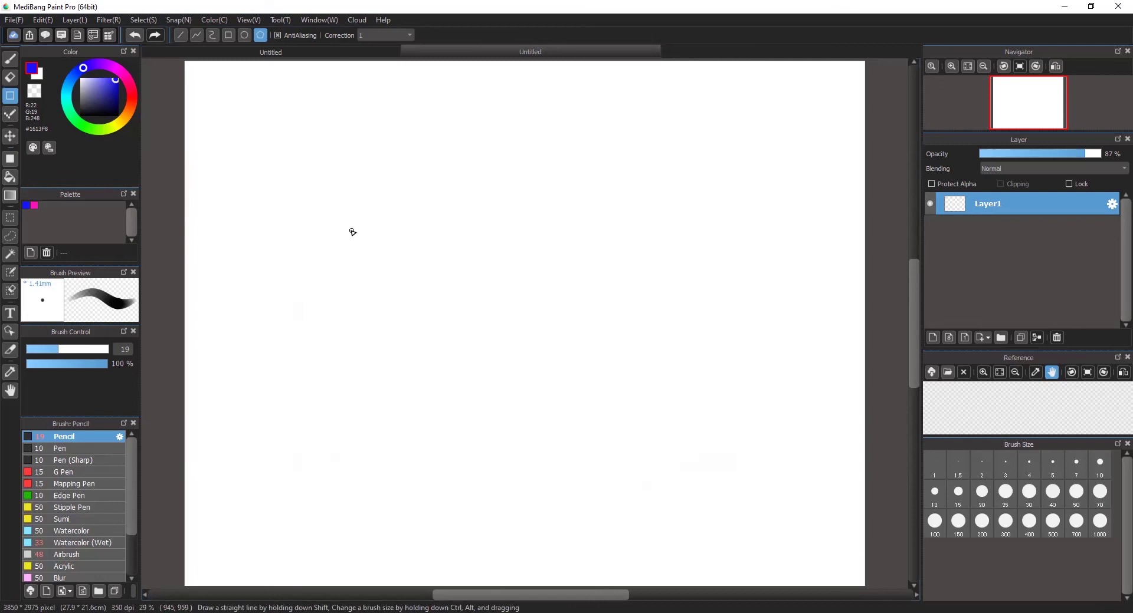
left_click(228, 35)
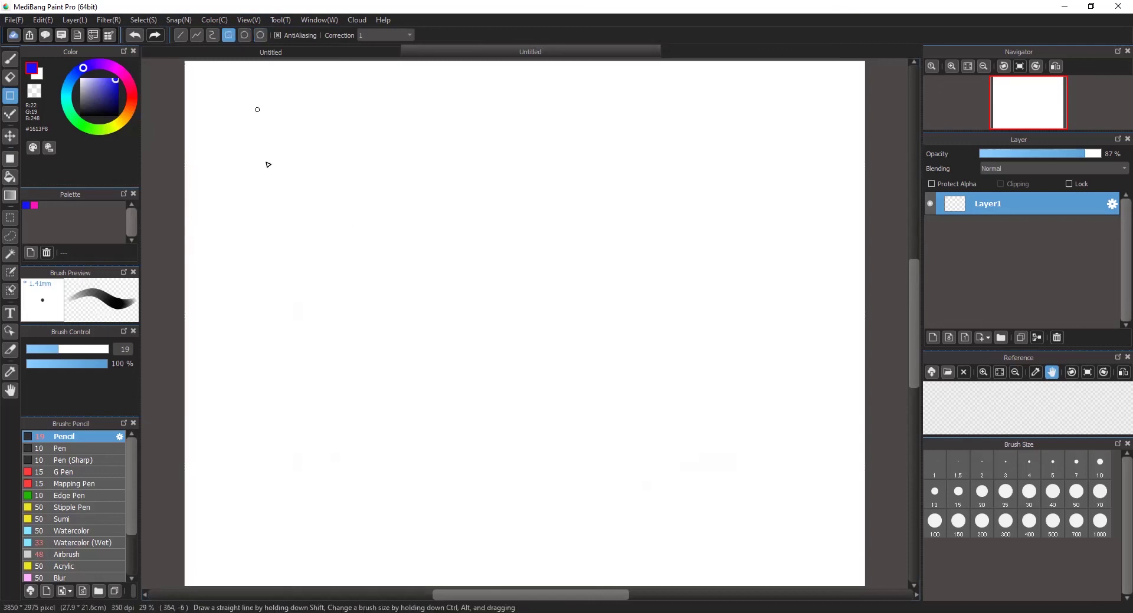
left_click_drag(246, 276, 808, 303)
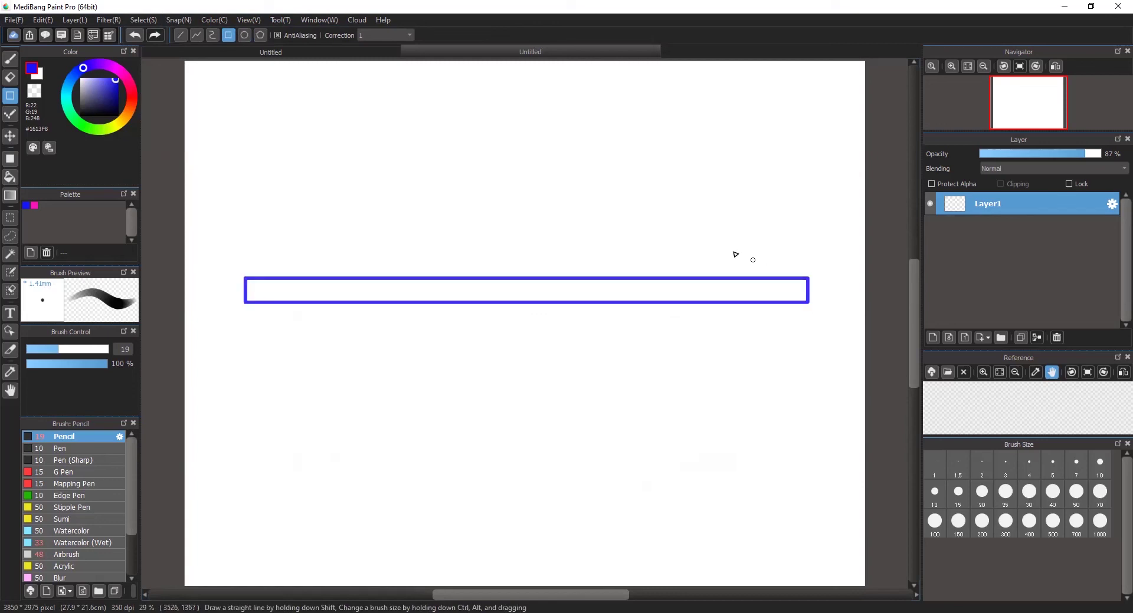
left_click(244, 36)
left_click_drag(453, 237, 589, 338)
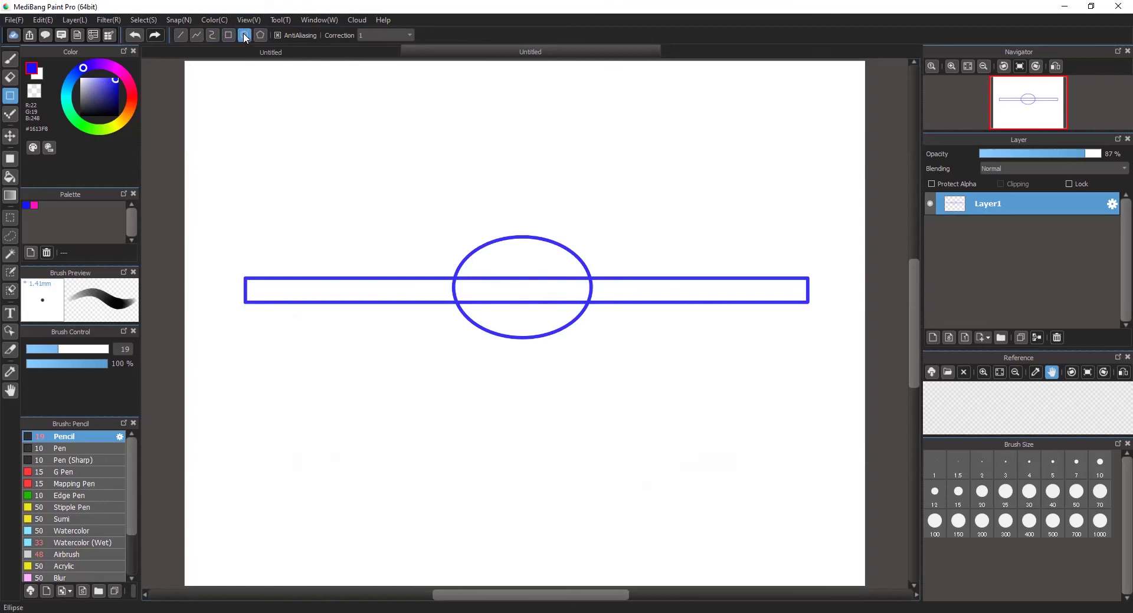
- Draw two large, nearly square outlines over the long bar, overlapping the left and right sides of the ellipse
left_click(228, 34)
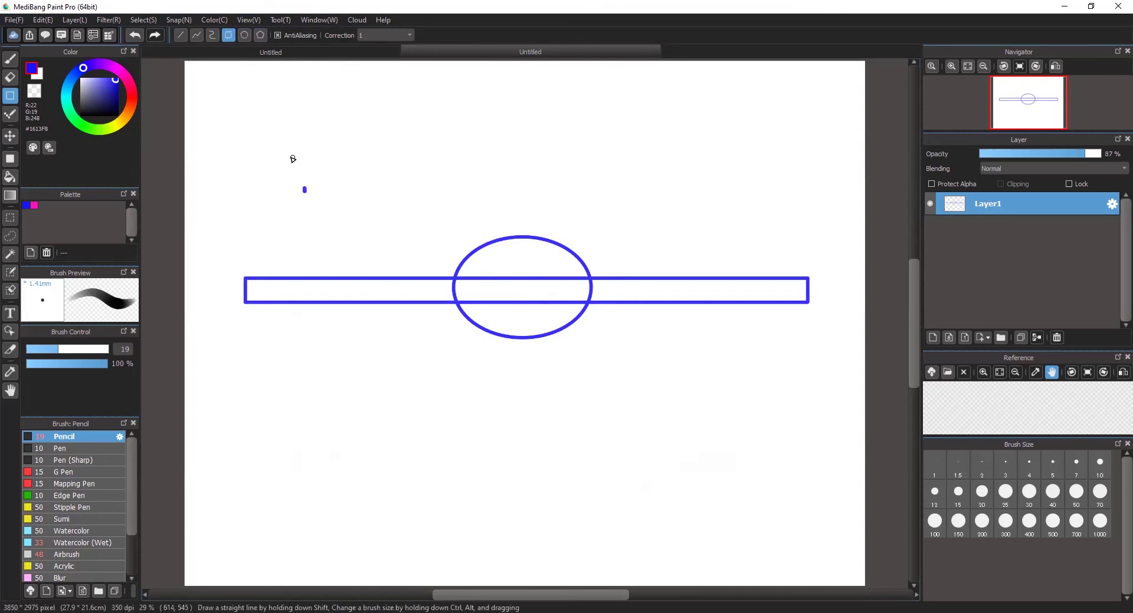
left_click_drag(334, 216, 497, 379)
left_click_drag(533, 228, 685, 354)
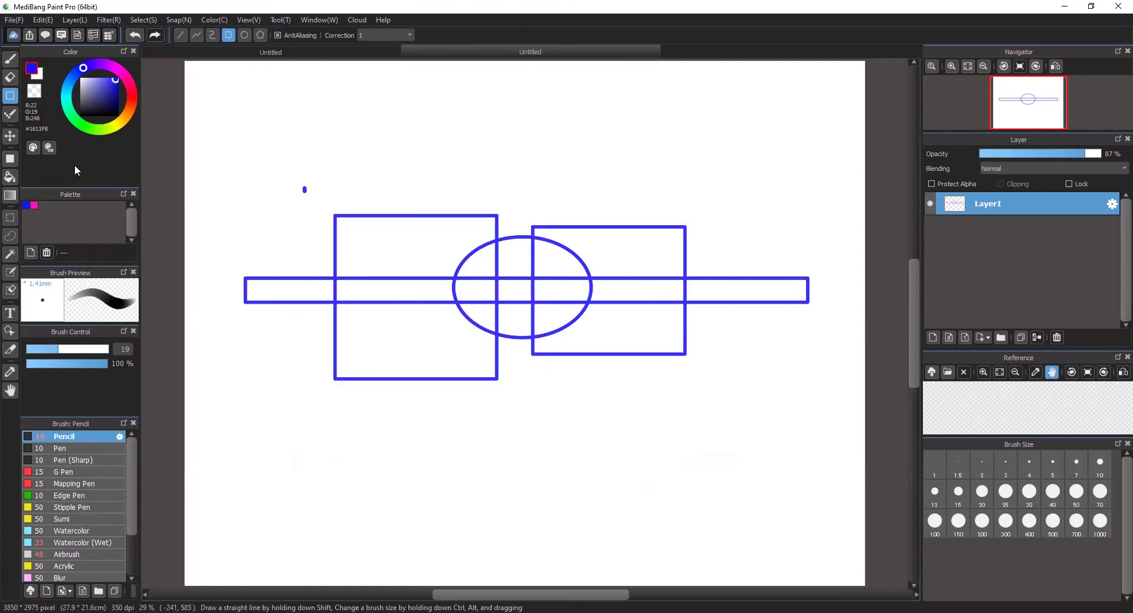
- Fill the two outer end sections of the long bar with green (#13F869) using the Bucket tool
left_click(9, 183)
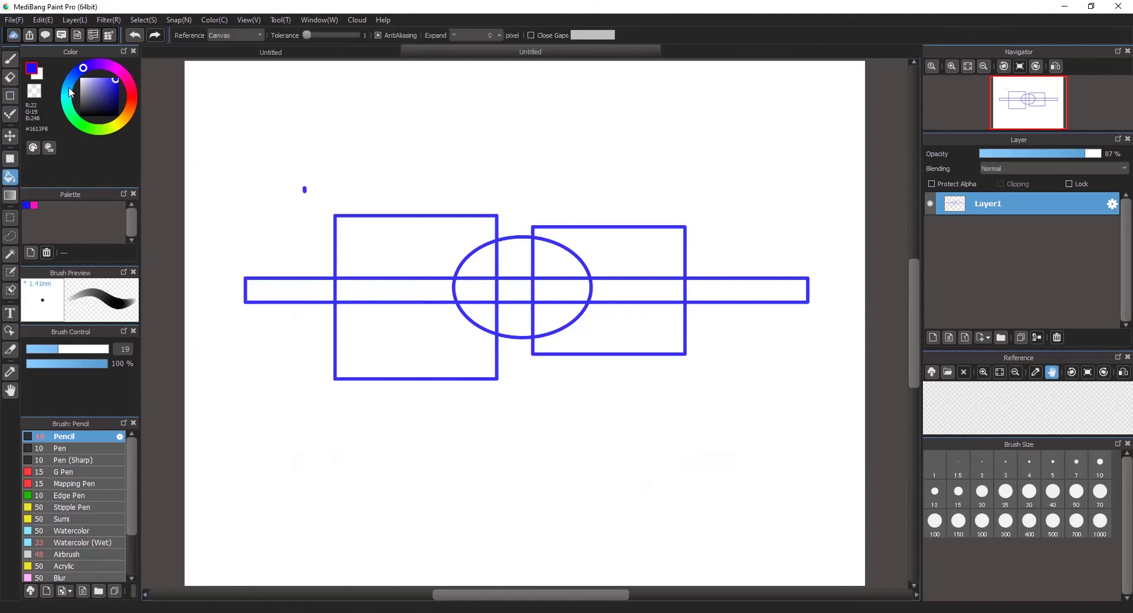
left_click(75, 116)
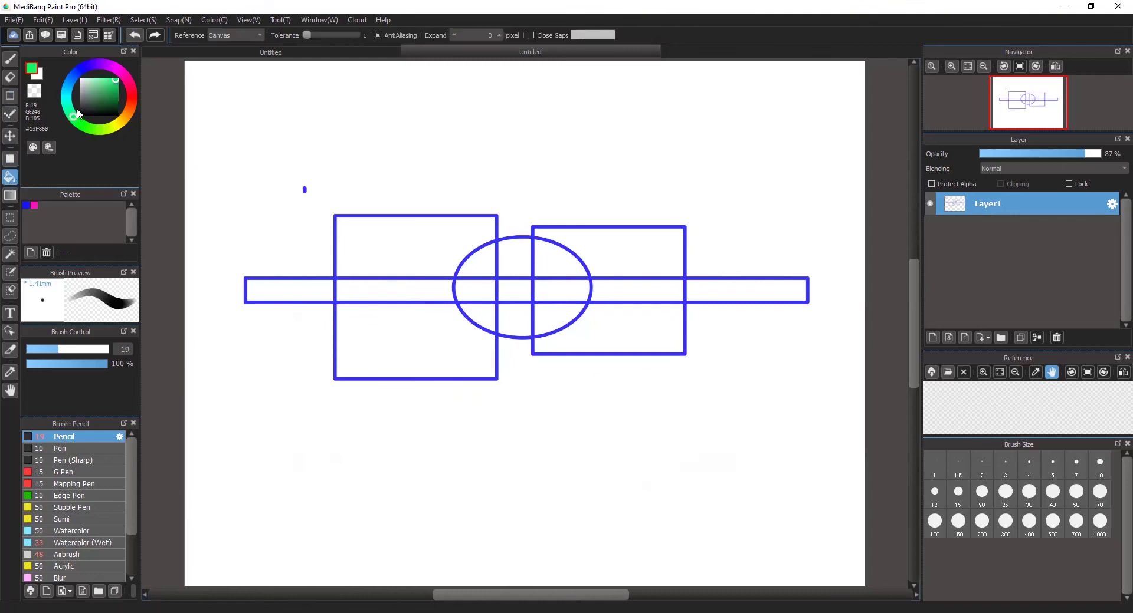
left_click(298, 282)
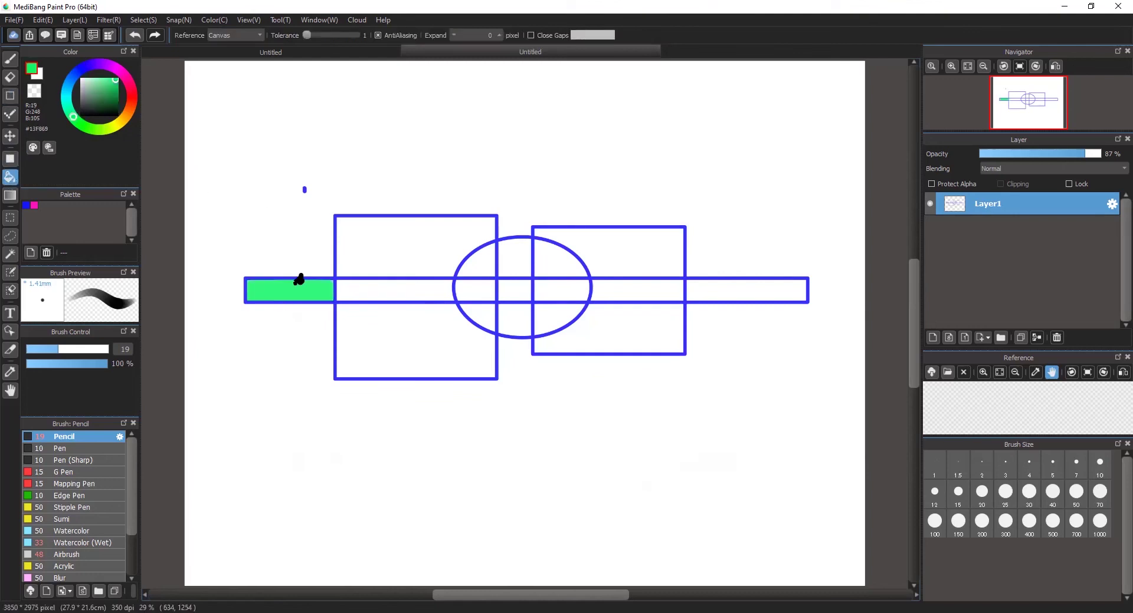
left_click(732, 293)
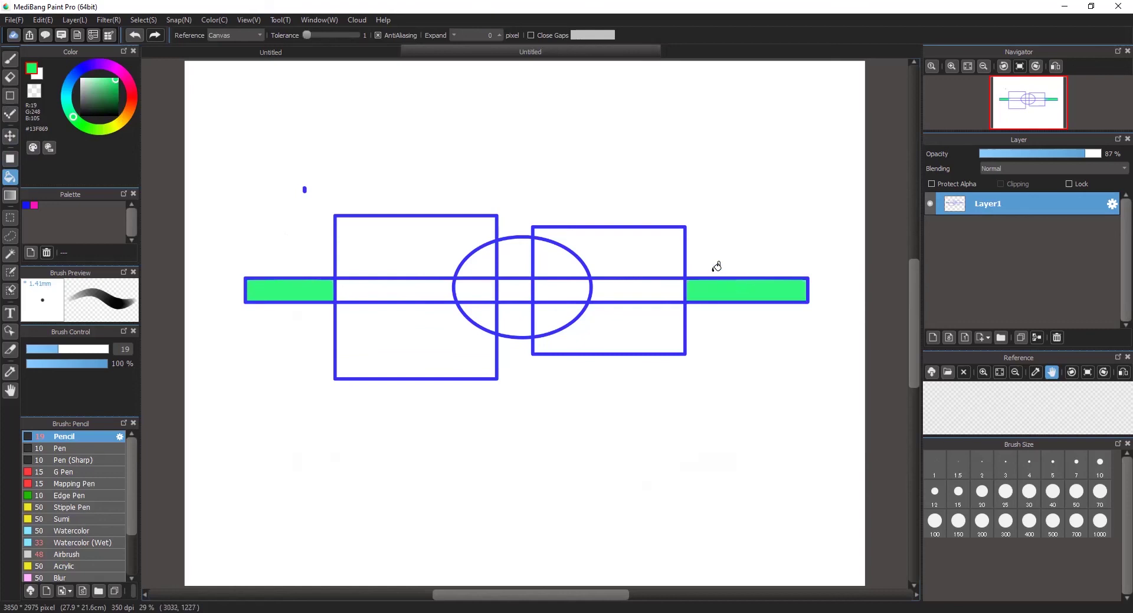
- Fill the background around the shapes and the small cell at the ellipse's centre with red (#F81318)
left_click(131, 97)
left_click(441, 213)
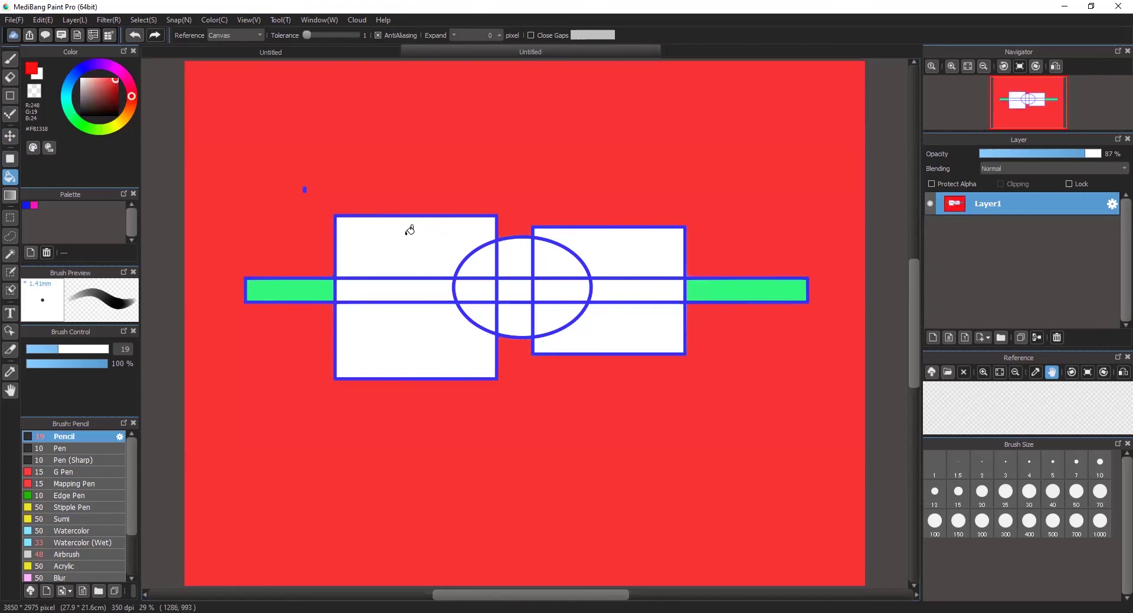
left_click(507, 290)
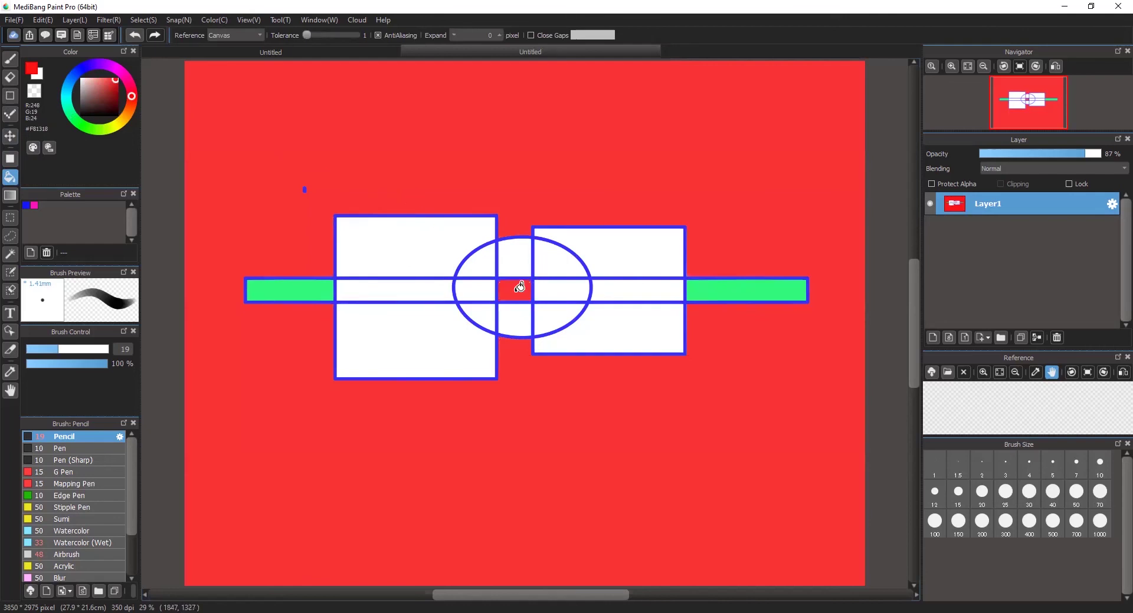
- Fill the bar sections between the ellipse and the squares' outer edges, plus the ellipse's upper and lower middle sections, with magenta (#DF13F8)
left_click(123, 75)
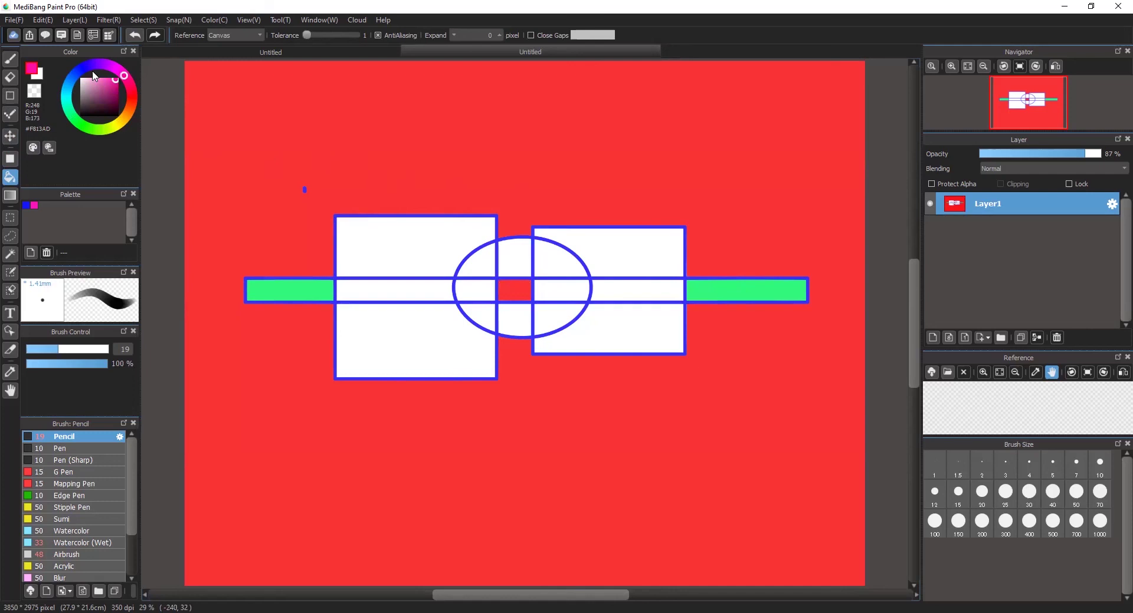
left_click(119, 69)
left_click(112, 67)
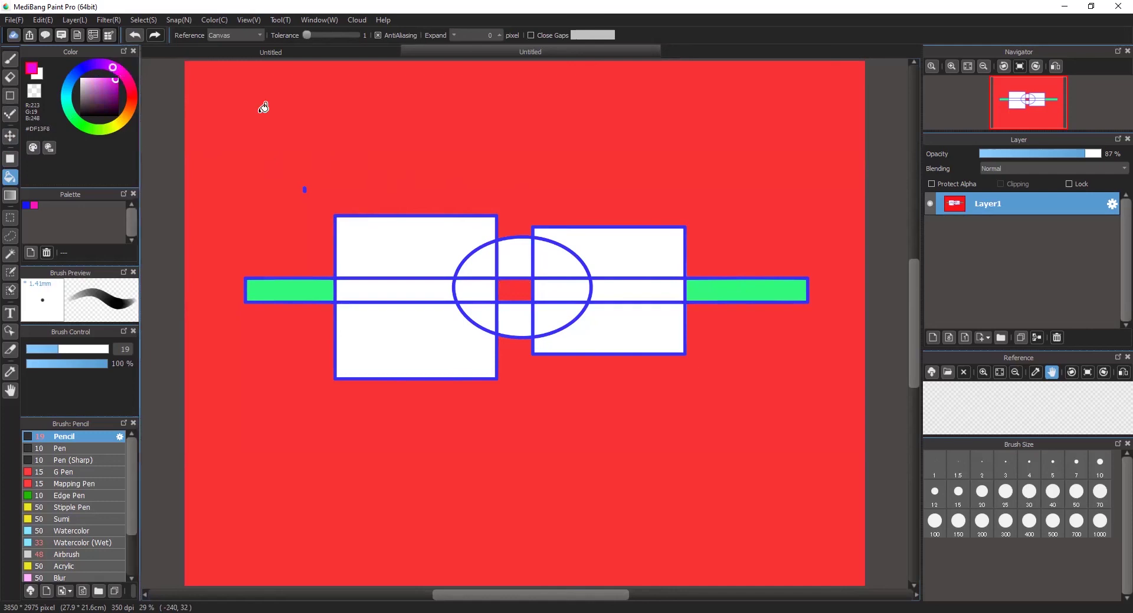
left_click(408, 289)
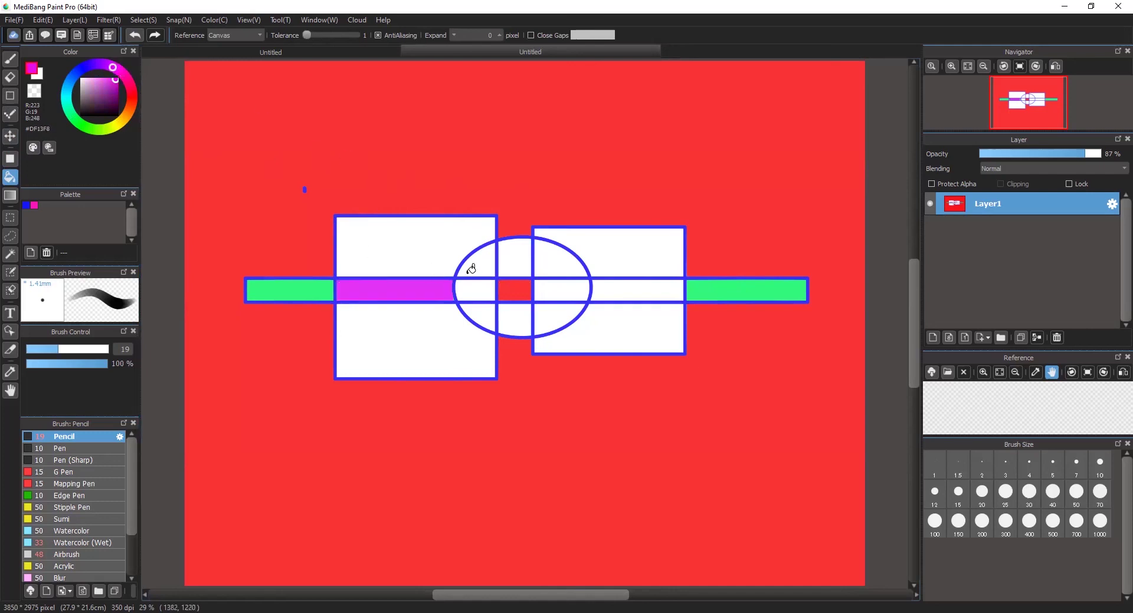
left_click(631, 289)
left_click(518, 253)
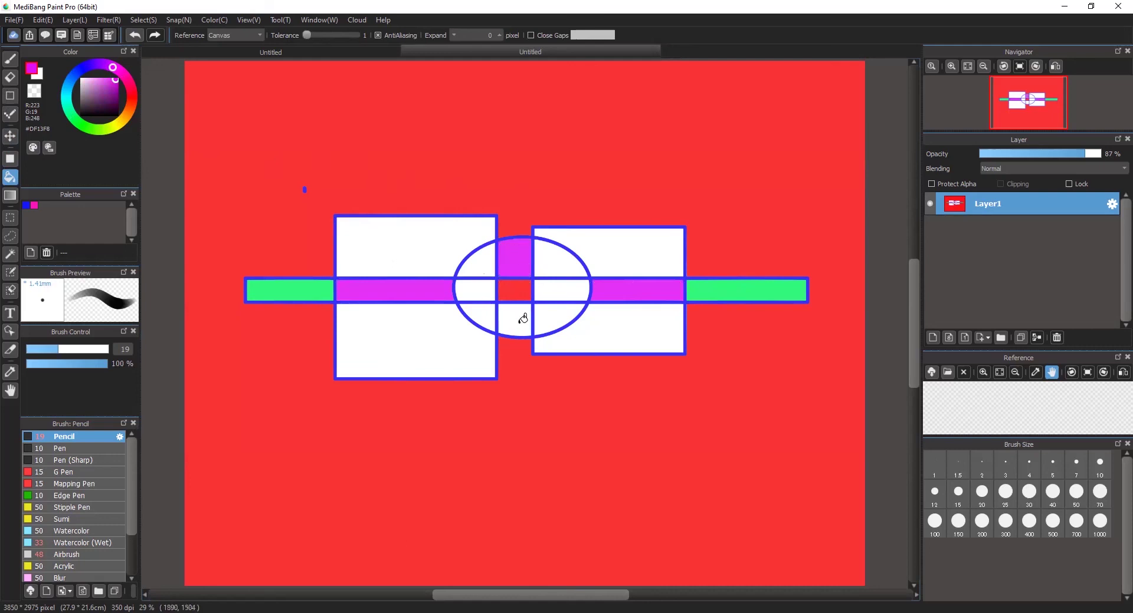
left_click(521, 304)
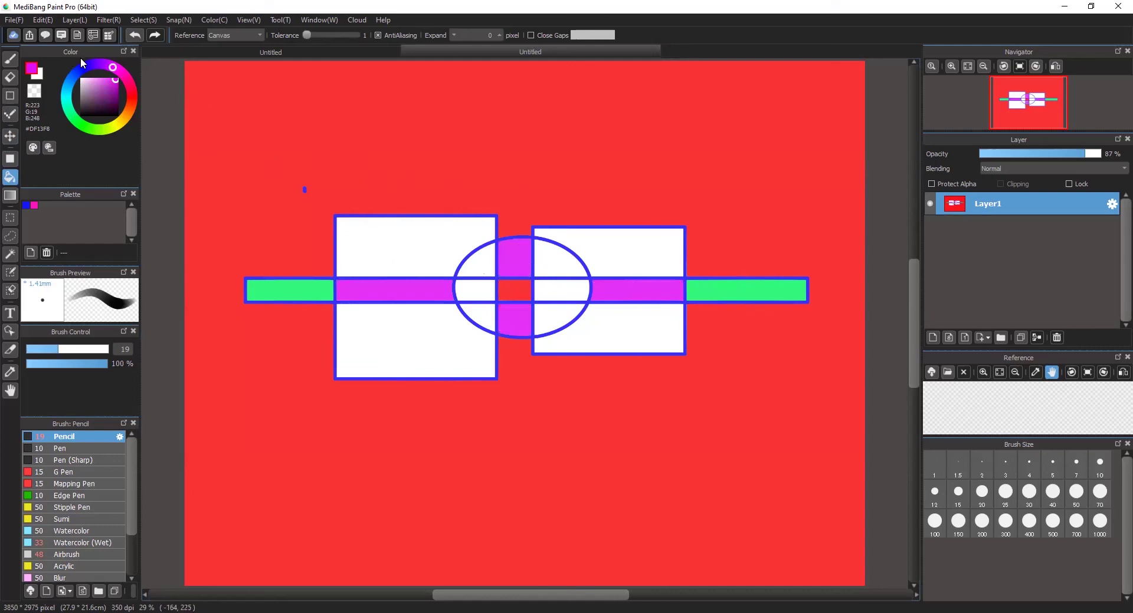
- Fill the square areas above and below the bar outside the ellipse, and the two bar sections beside the red cell, with yellow (#F8DF13)
left_click(118, 124)
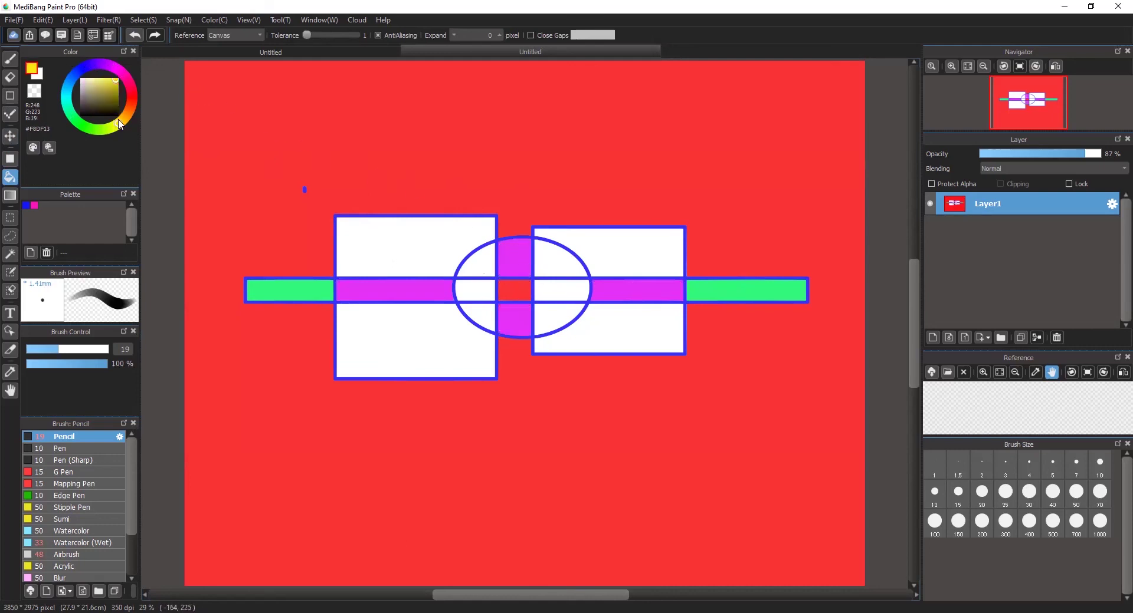
left_click(425, 234)
left_click(420, 352)
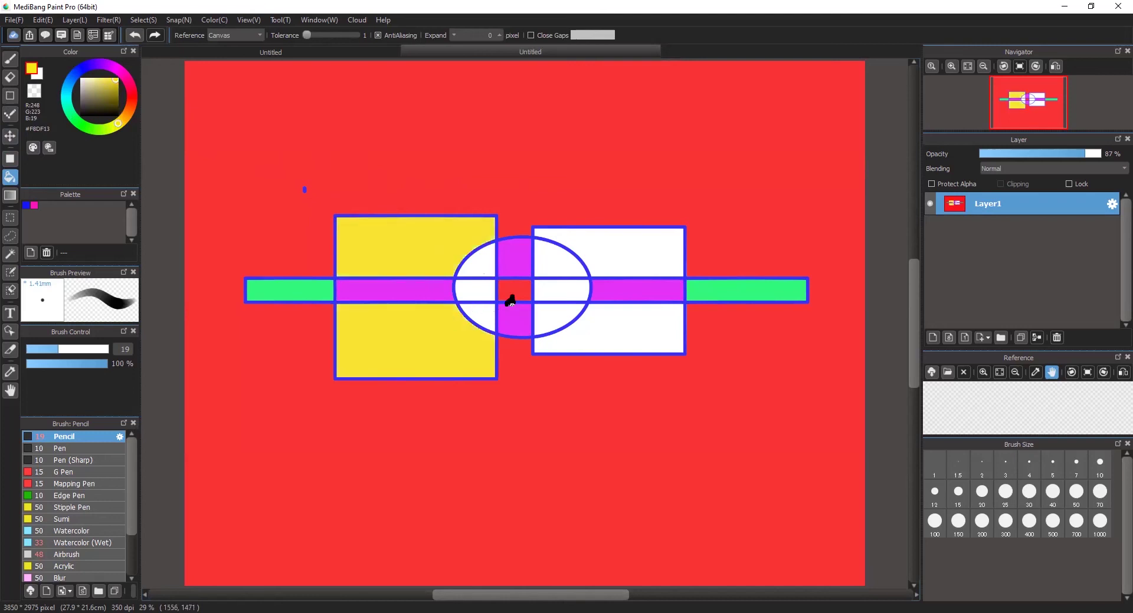
left_click(617, 247)
left_click(599, 329)
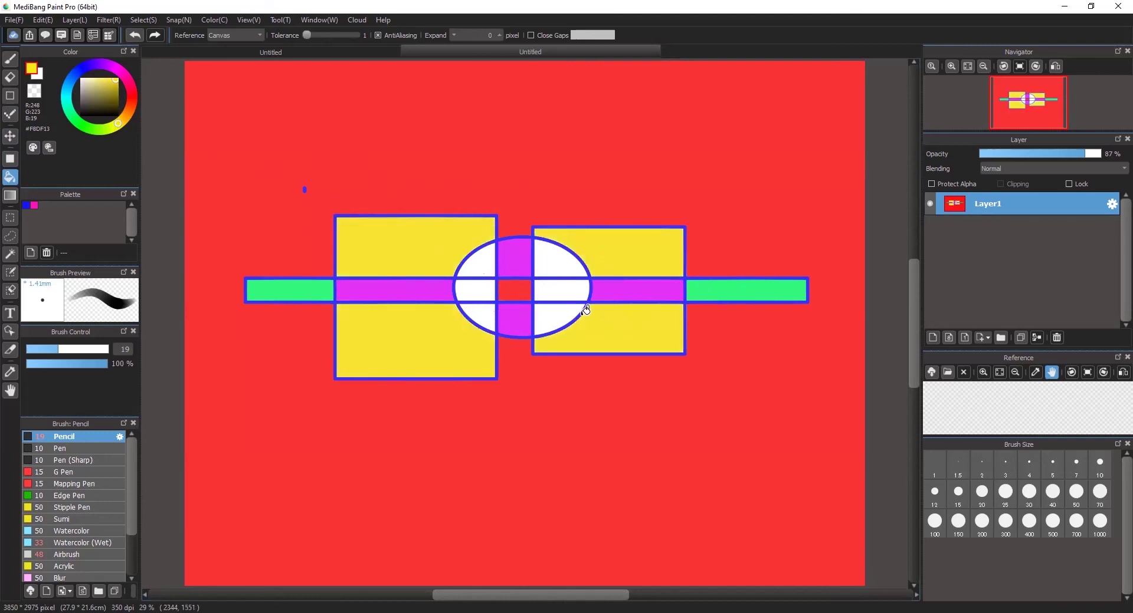
left_click(551, 288)
left_click(480, 288)
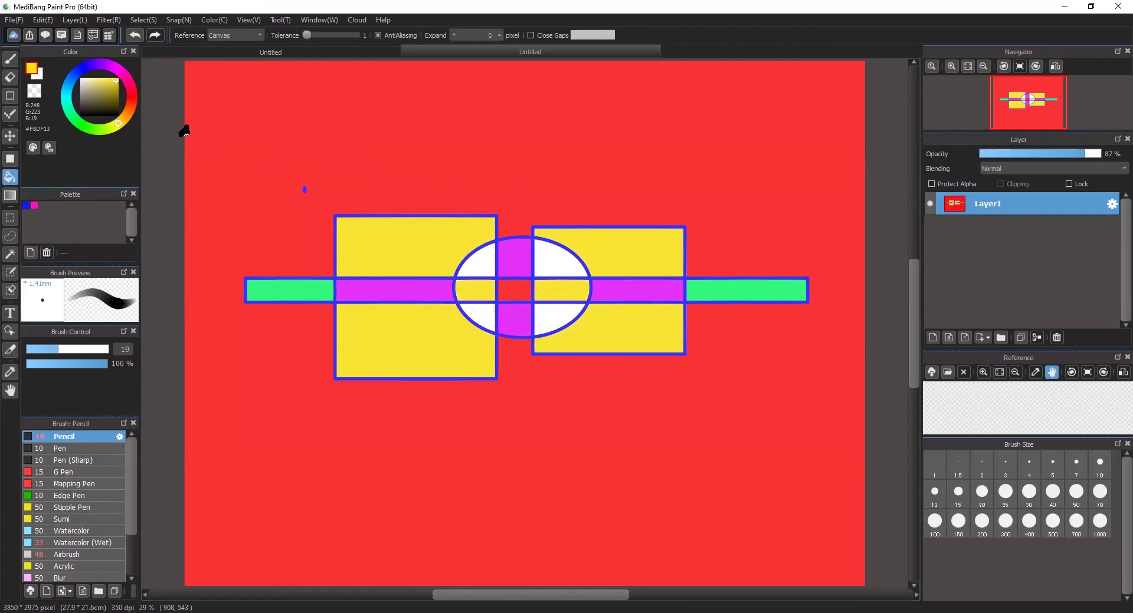
- Fill the four remaining white corner sections of the ellipse with turquoise (#13F8DB)
left_click(66, 100)
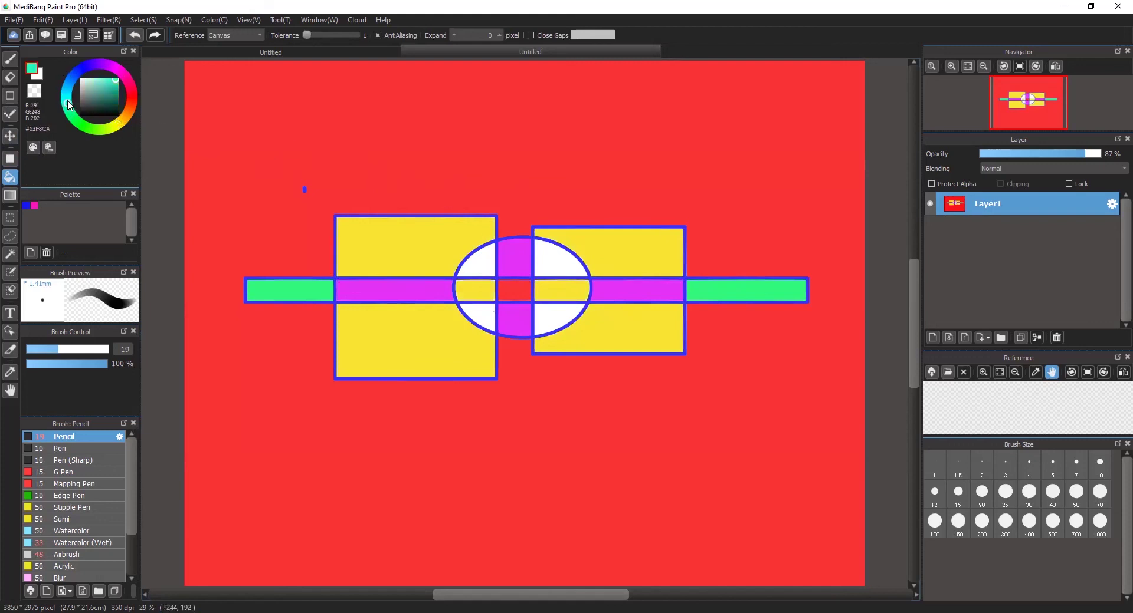
left_click(477, 245)
left_click(552, 250)
left_click(541, 314)
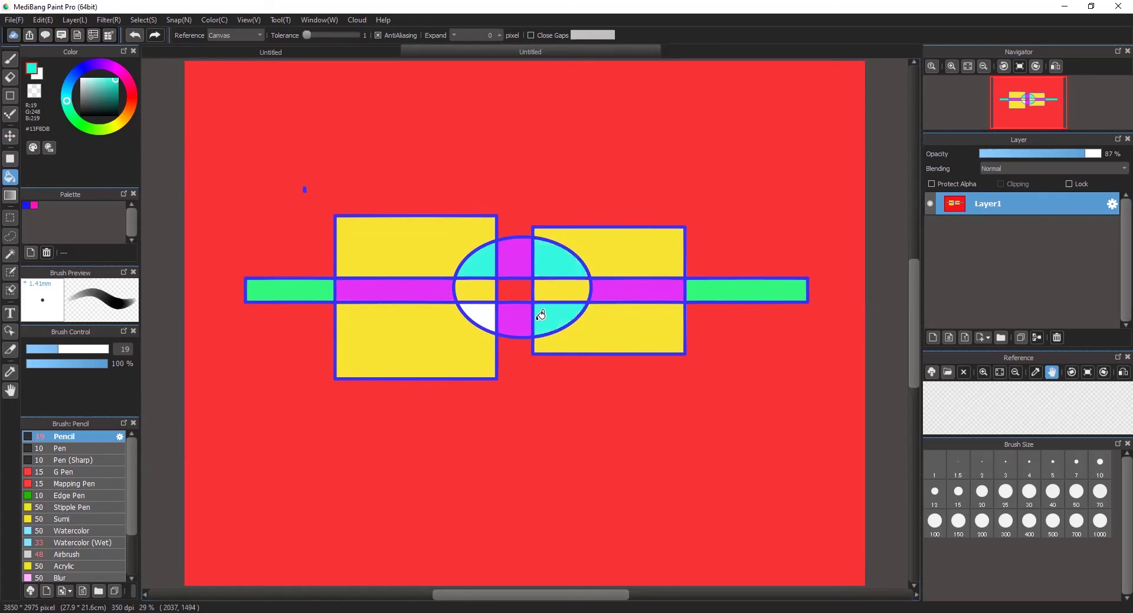
left_click(485, 312)
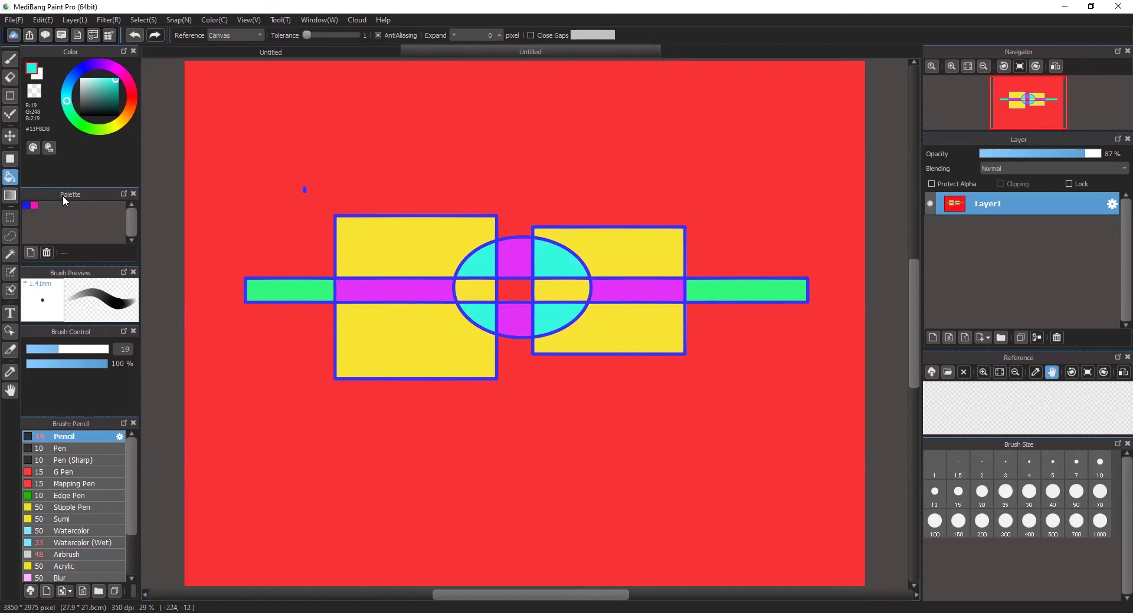
- Save the drawing on the computer's Desktop as "dd" in MediBang Paint Pro (*.mdp) format instead of in the cloud
left_click(7, 21)
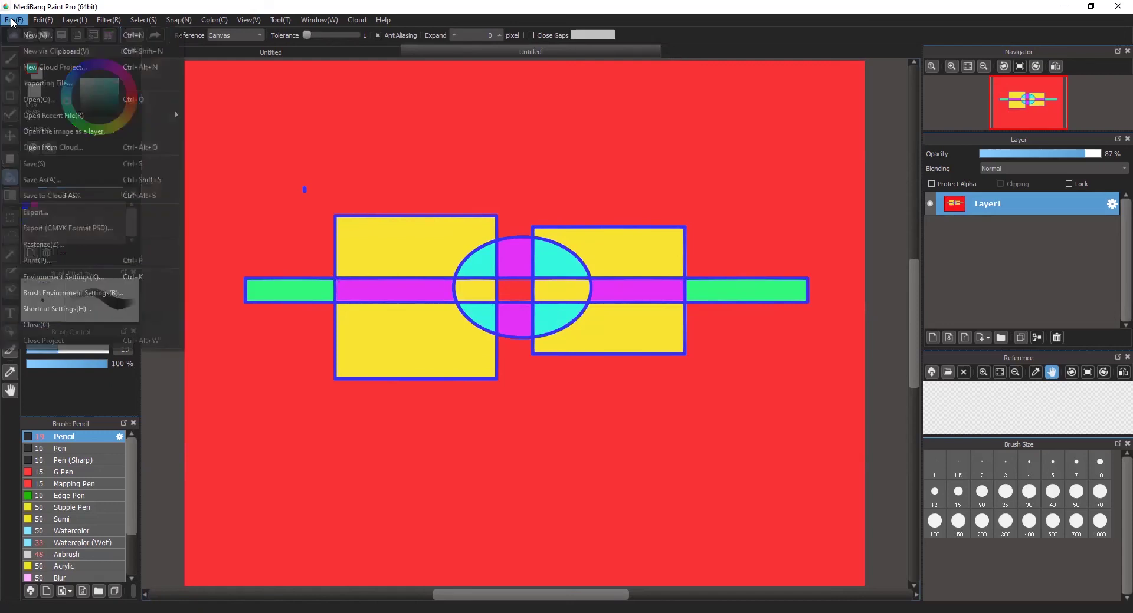
left_click(69, 166)
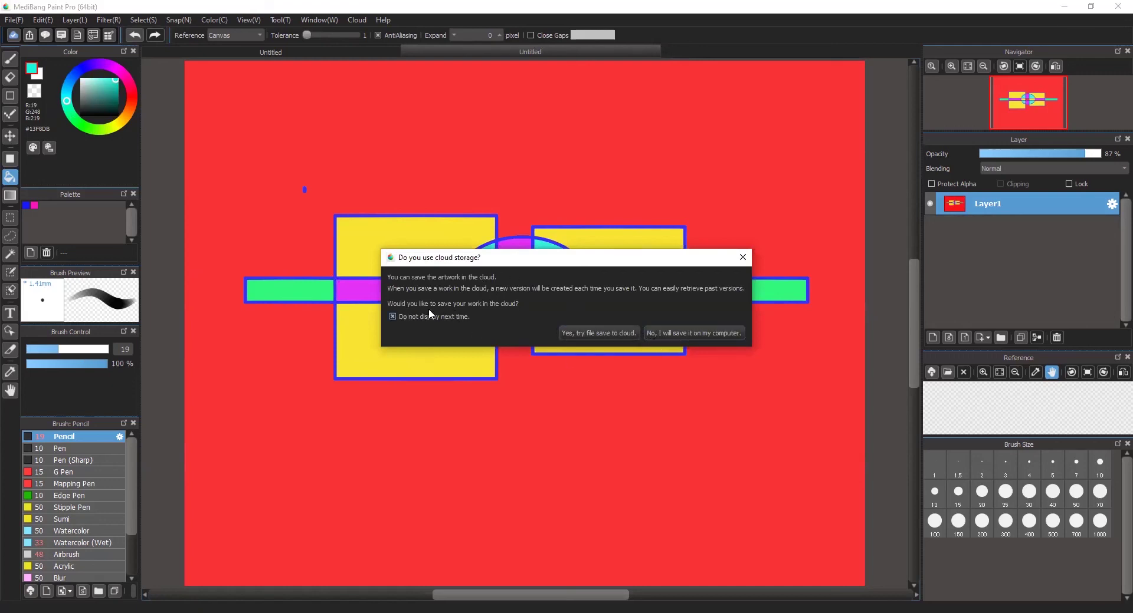
left_click(675, 333)
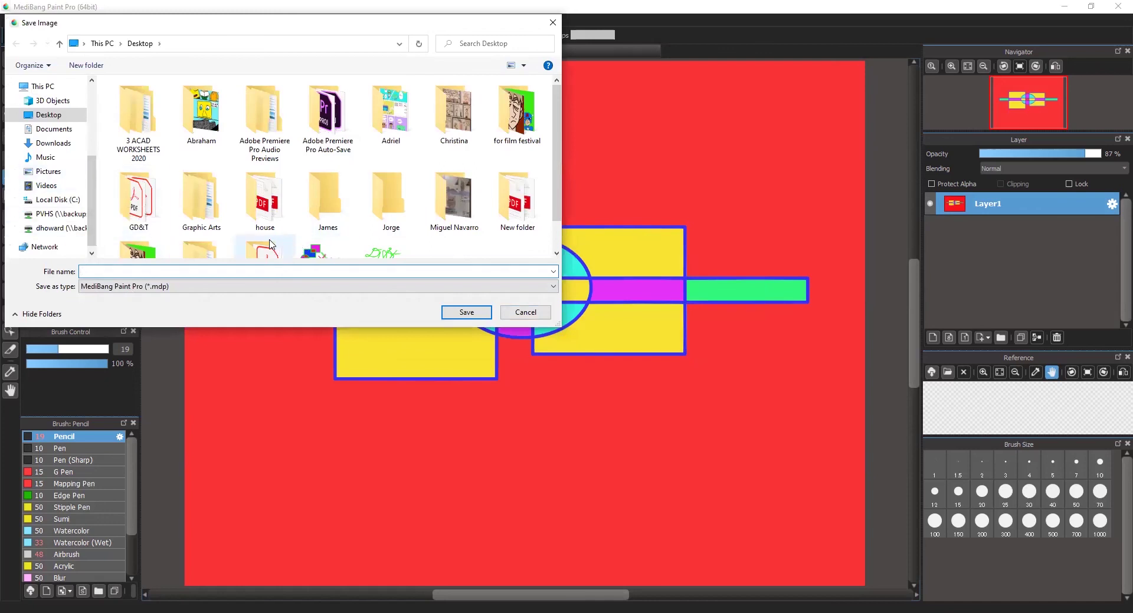
type("dd")
left_click(475, 312)
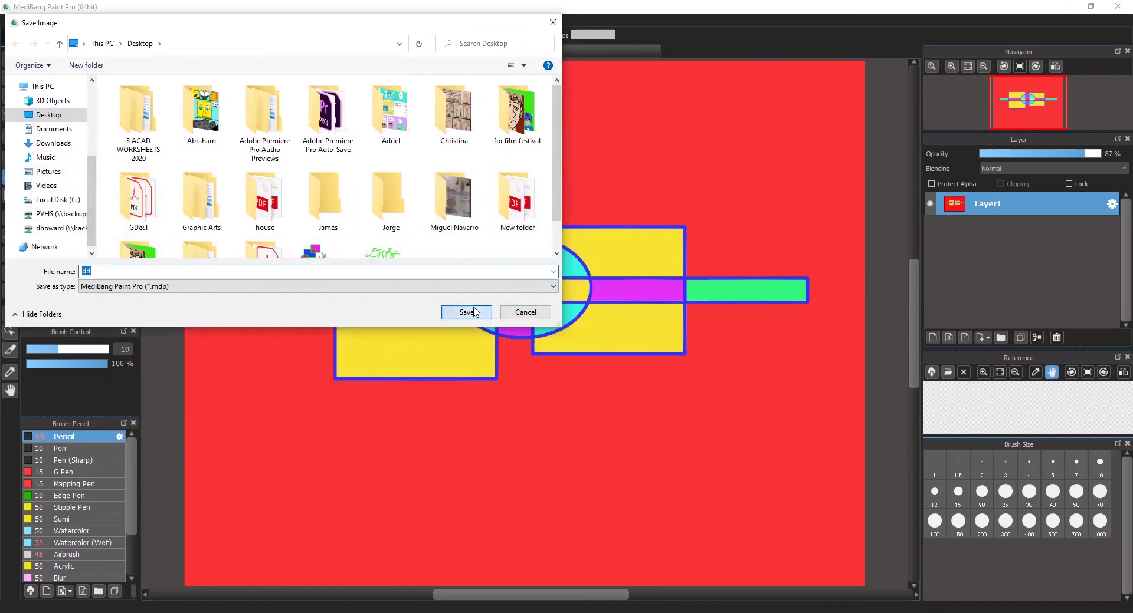